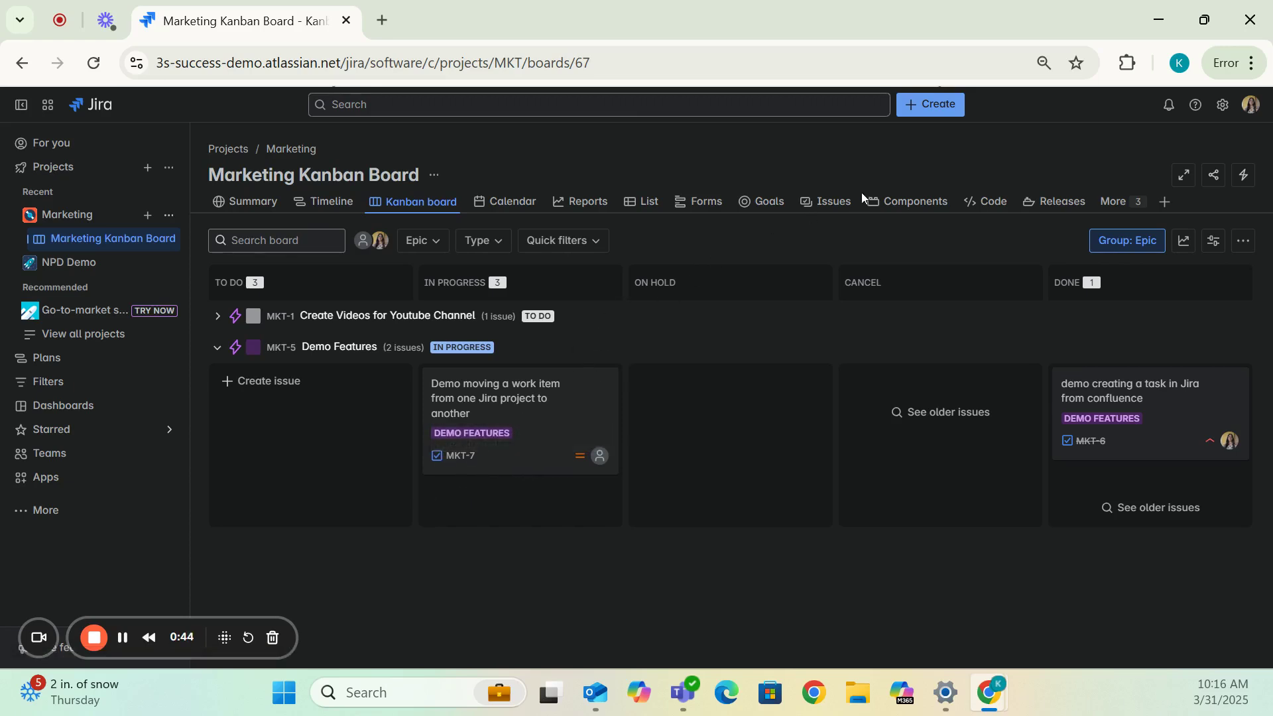
Step: Filter the Marketing project's issues with the JQL query project = "MKT" AND key = MKT-7
left_click(825, 211)
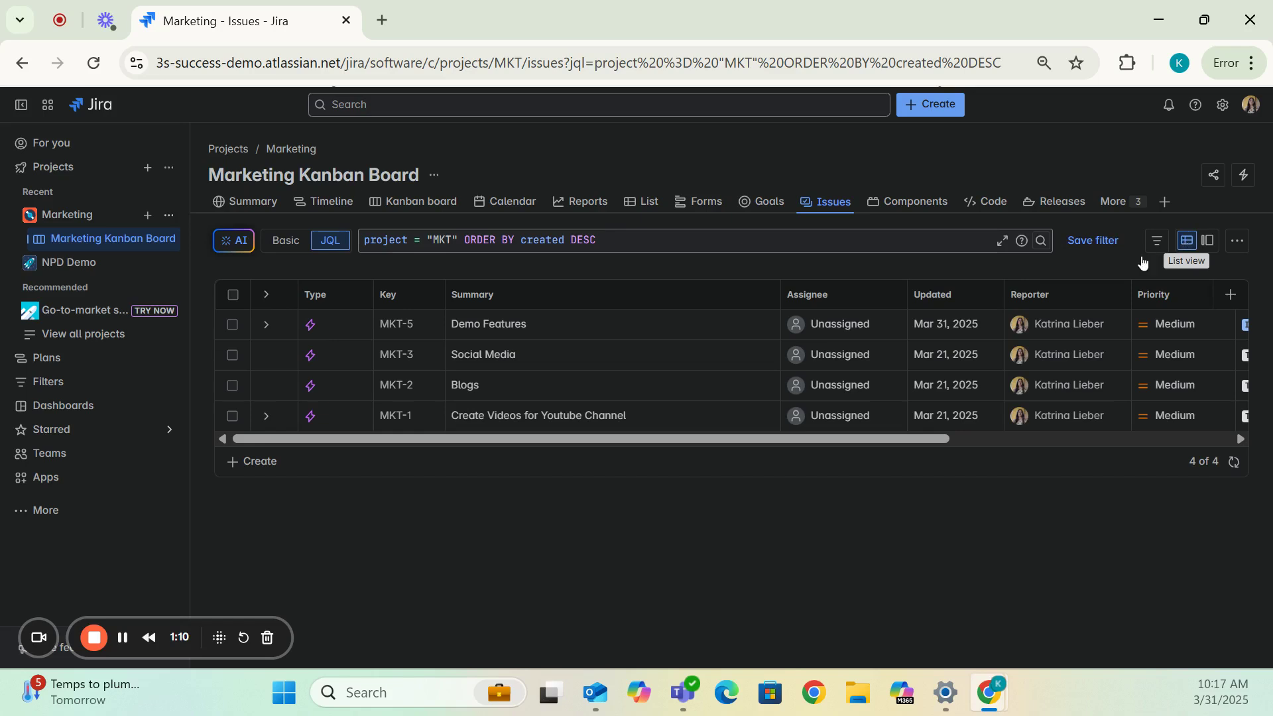
left_click_drag(631, 233, 466, 234)
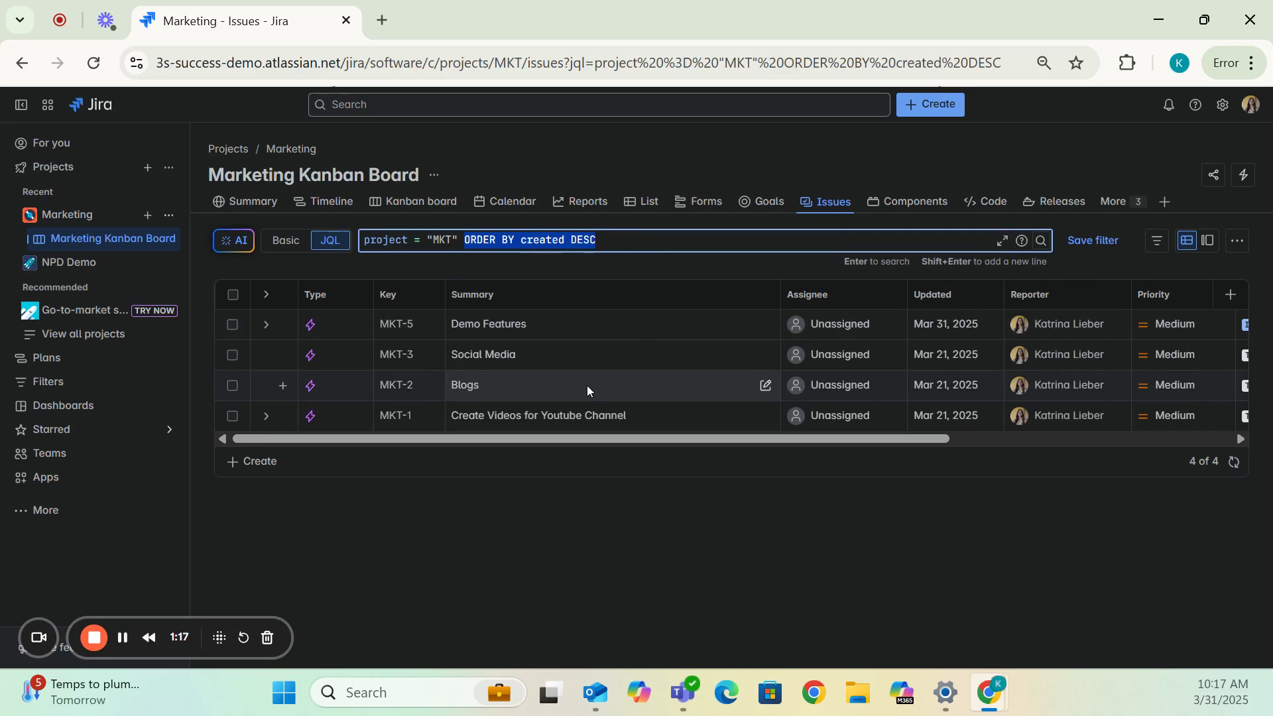
key("BackSpace")
type("AN")
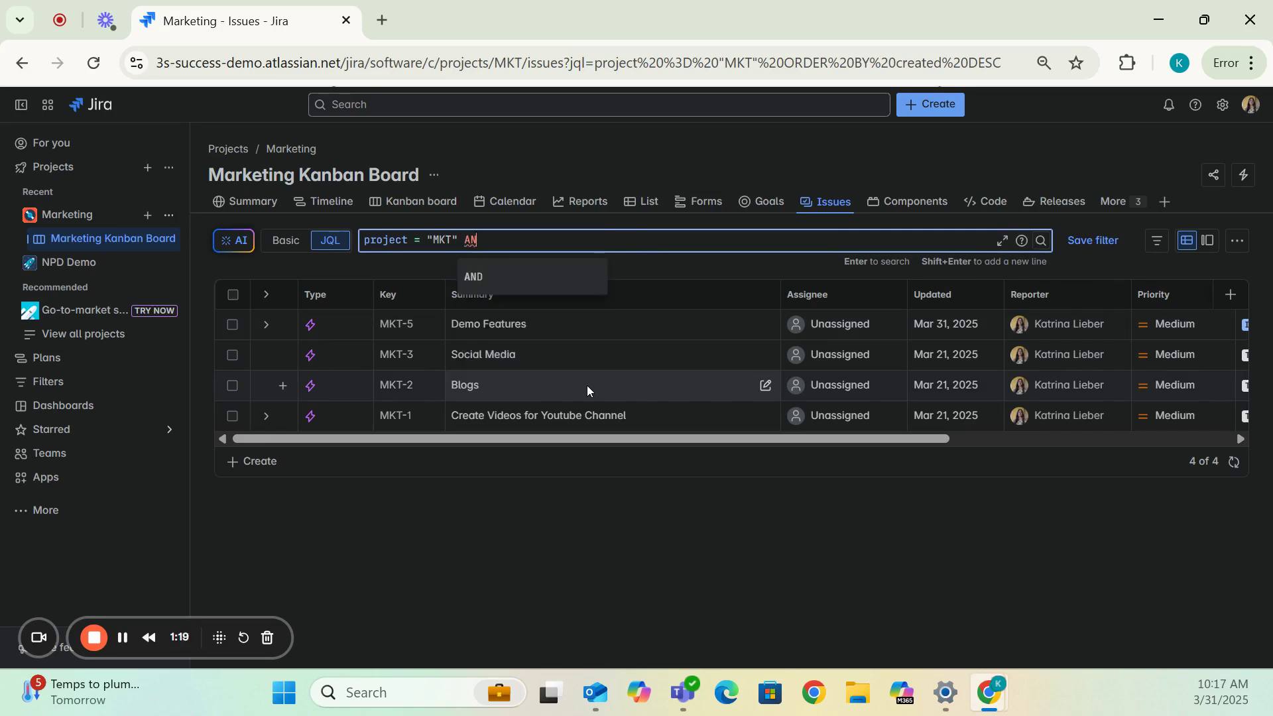
type("D key ")
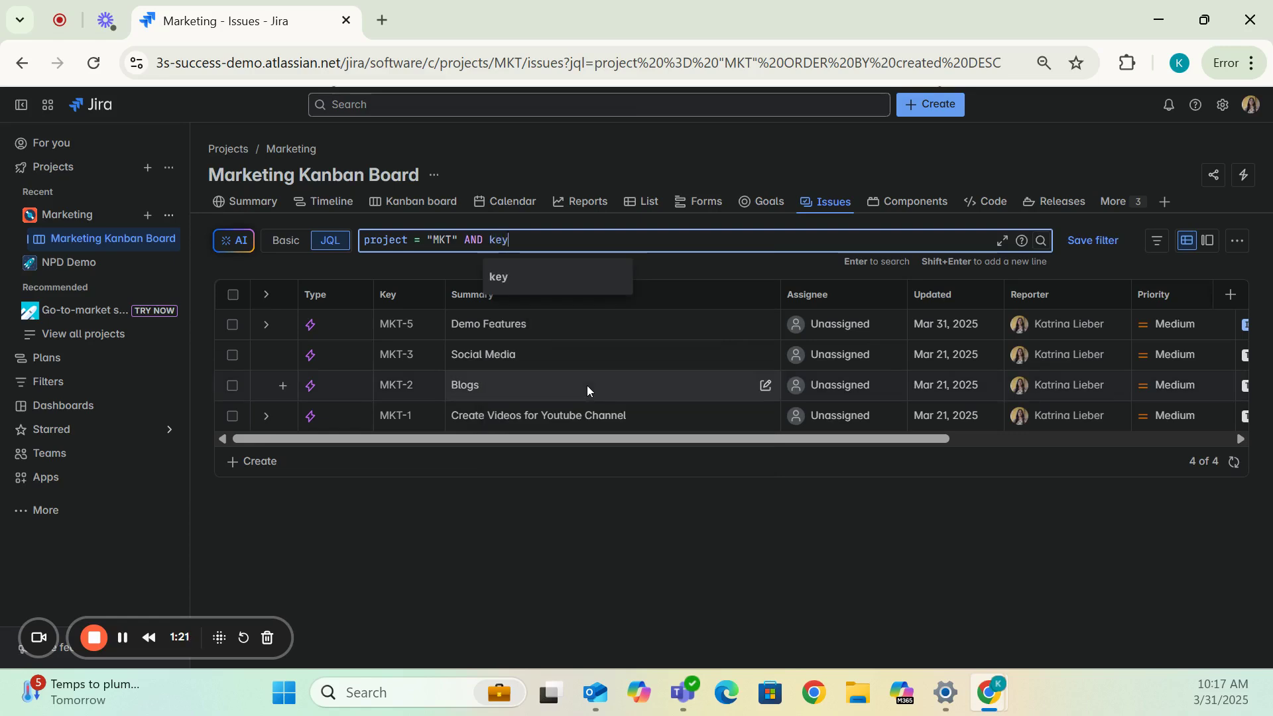
type("= MKT")
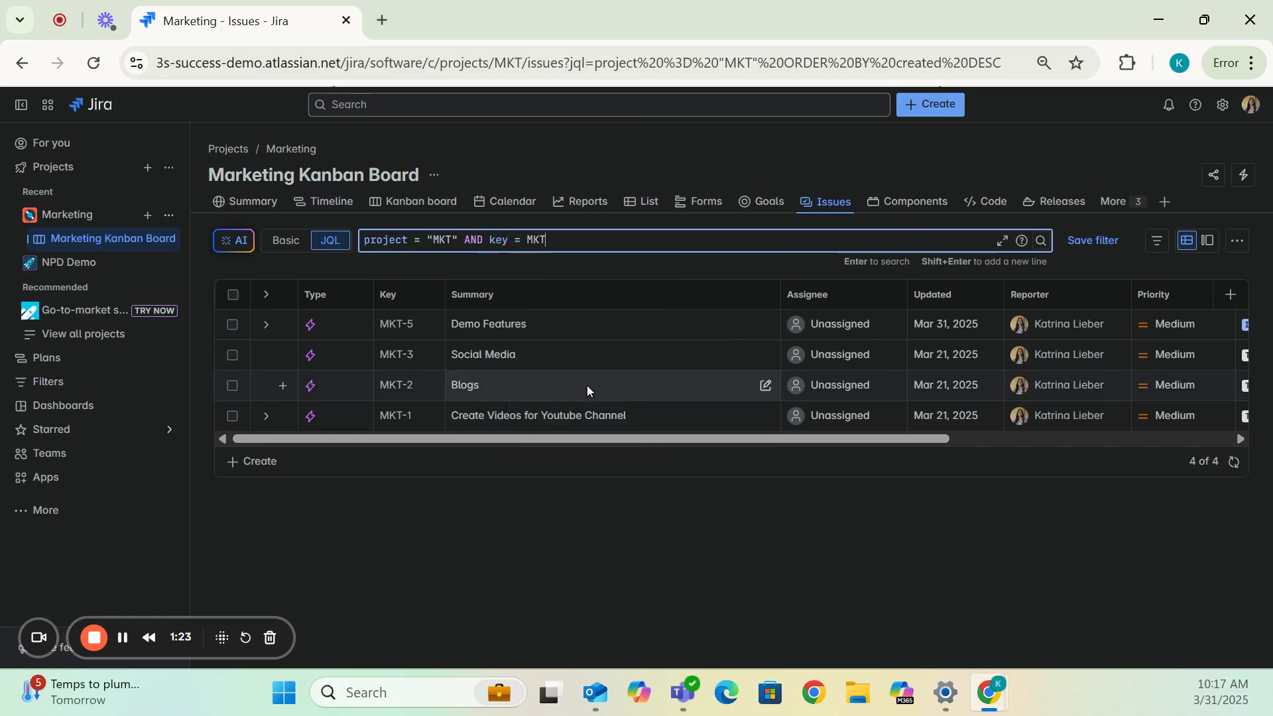
type("-7")
key("Return")
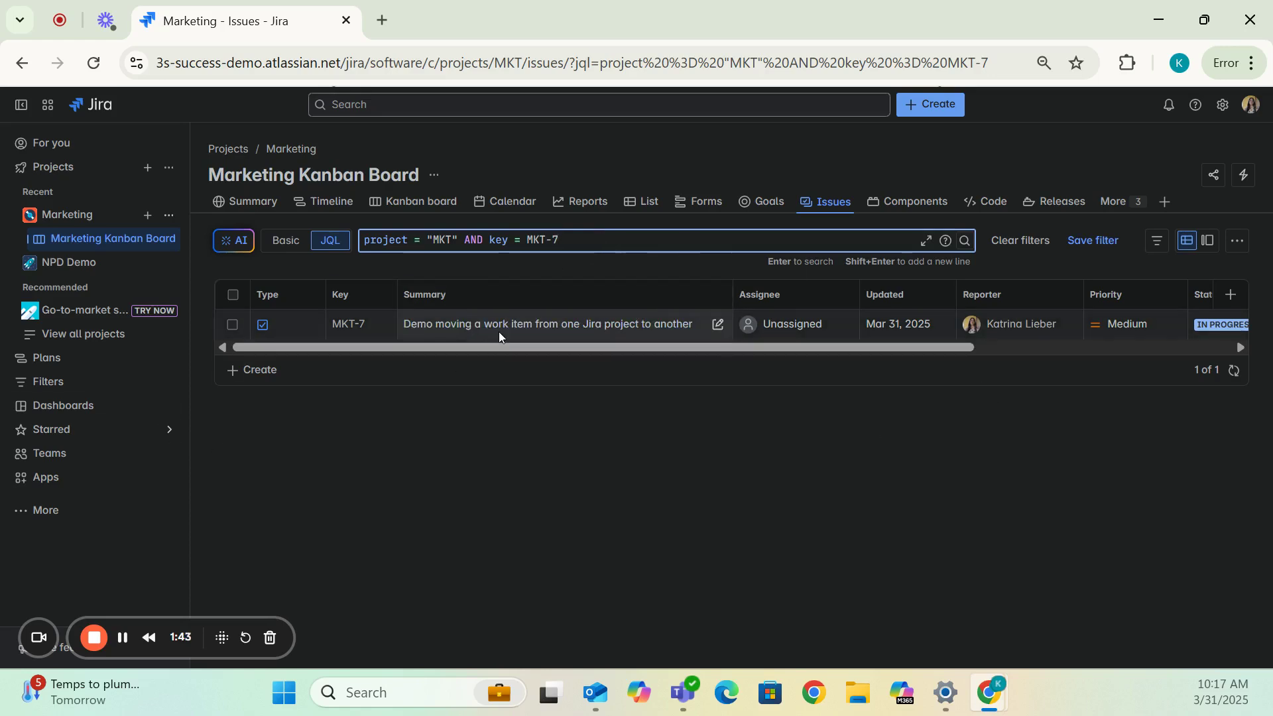
Step: Start a bulk change on work item MKT-7 and choose Move Issues as the bulk action
left_click(233, 325)
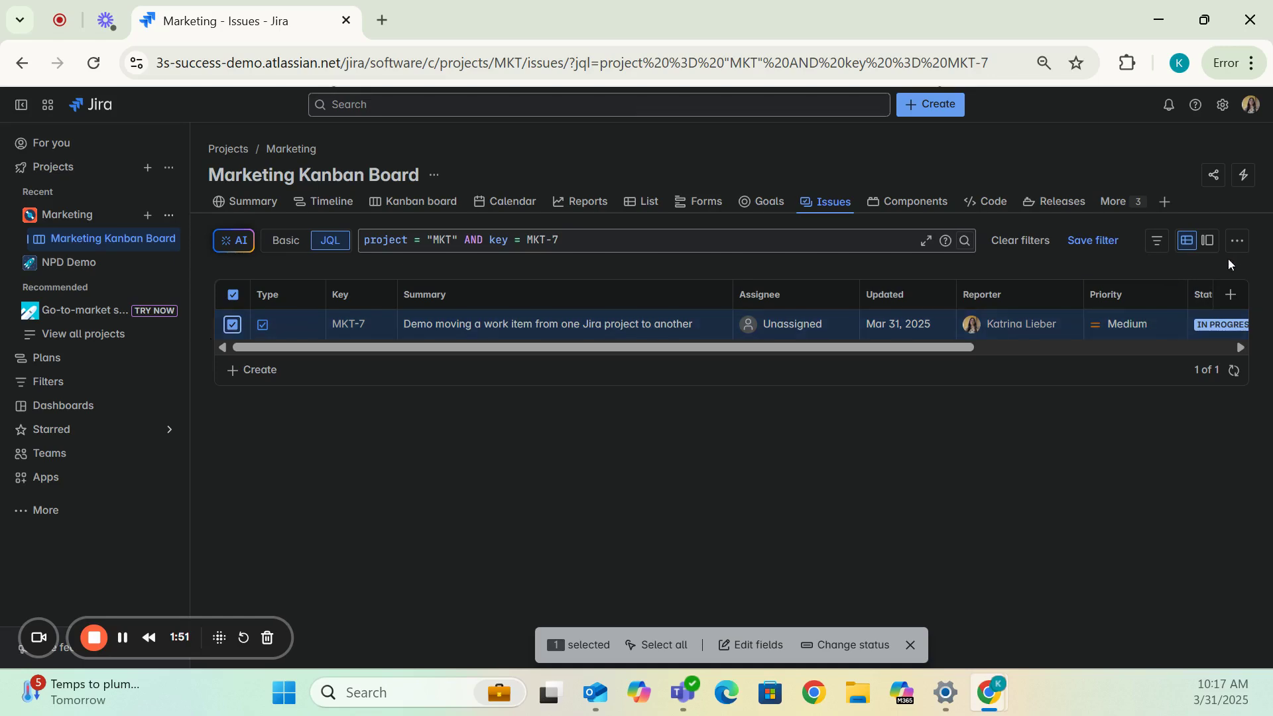
left_click(1240, 244)
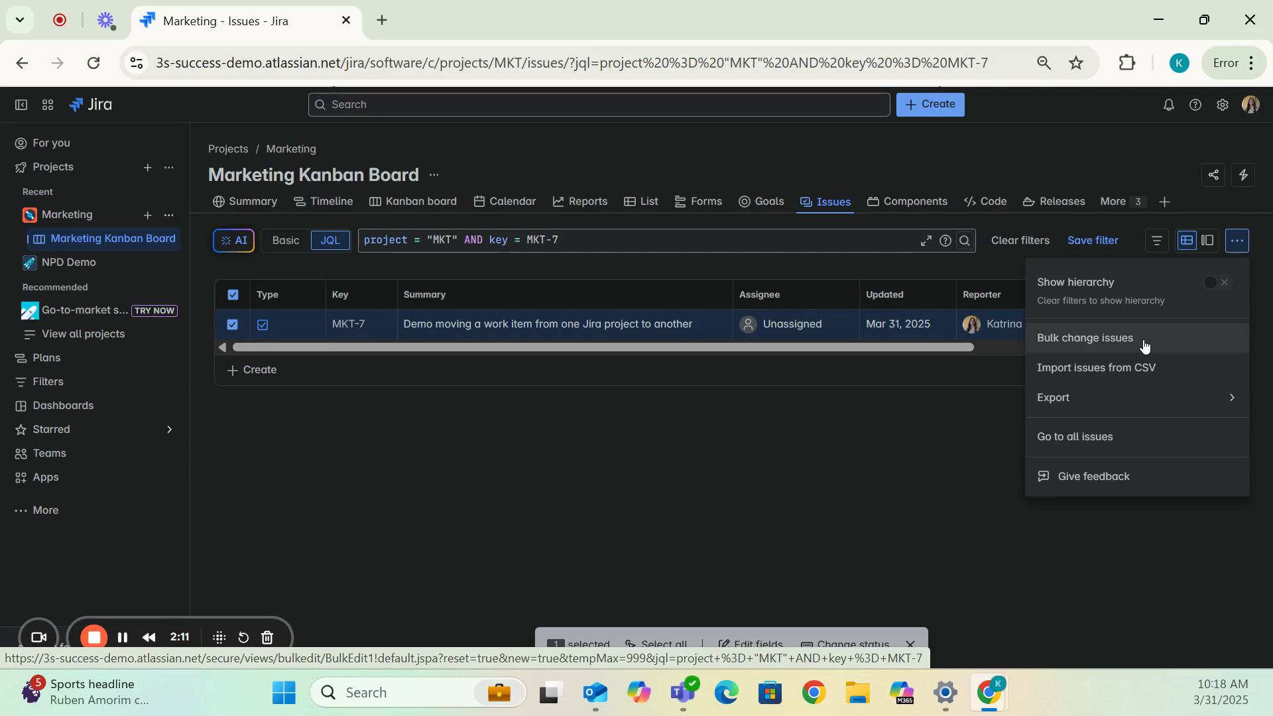
left_click(1144, 346)
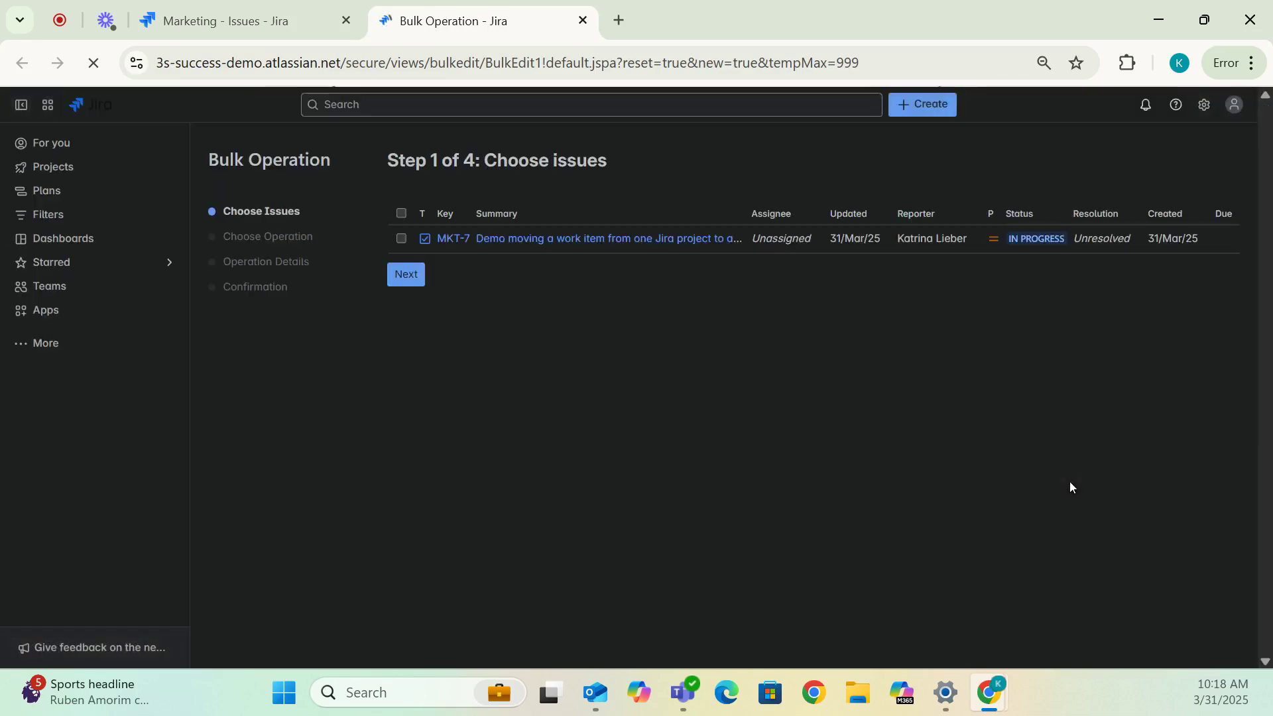
left_click(400, 239)
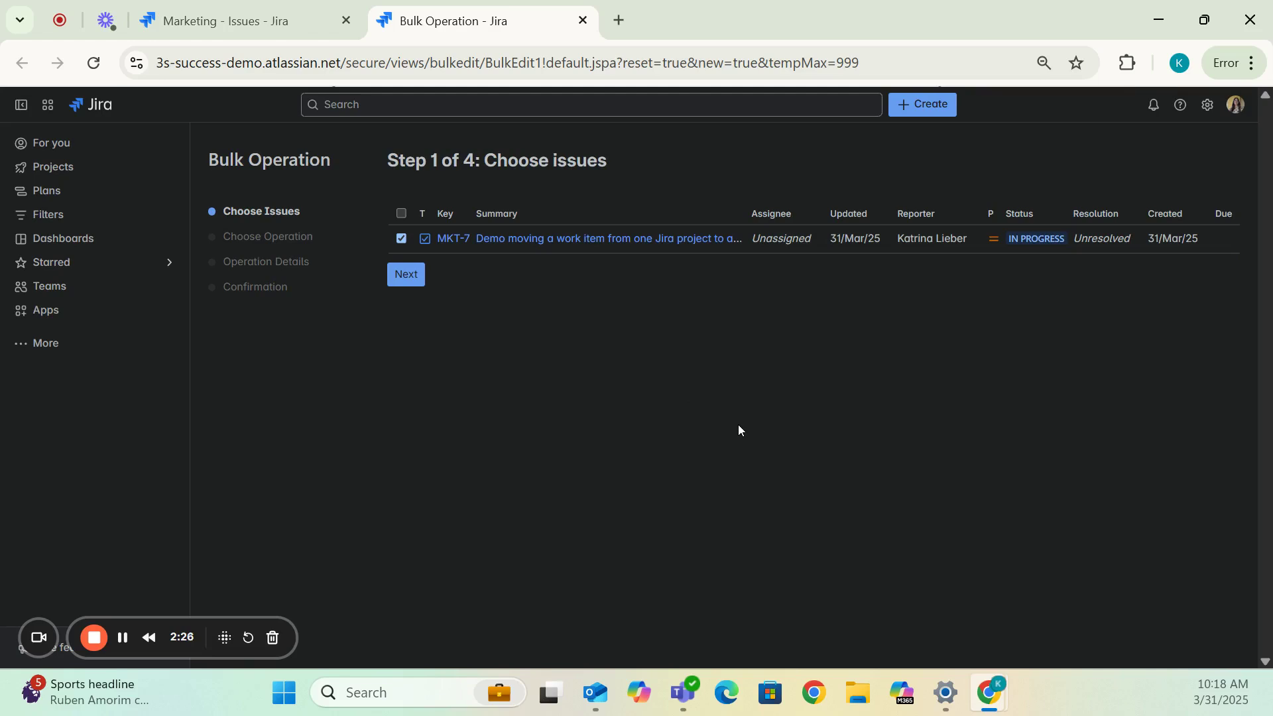
left_click(407, 278)
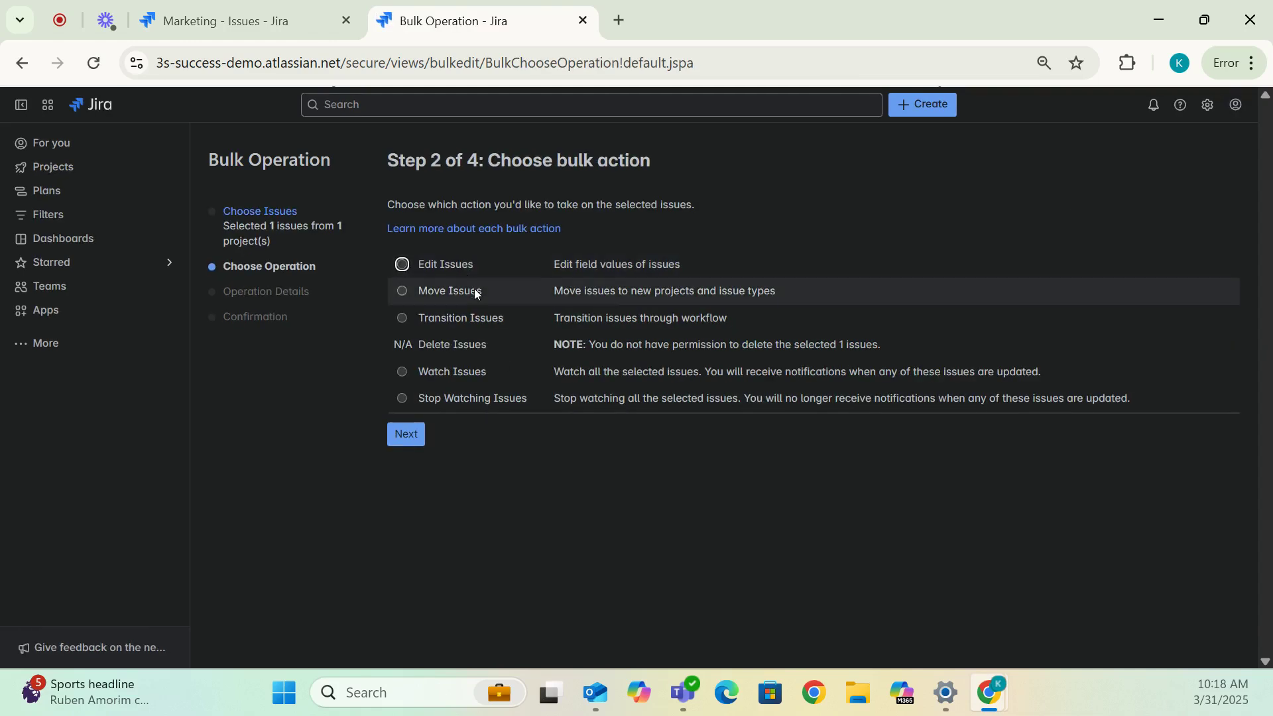
left_click(400, 293)
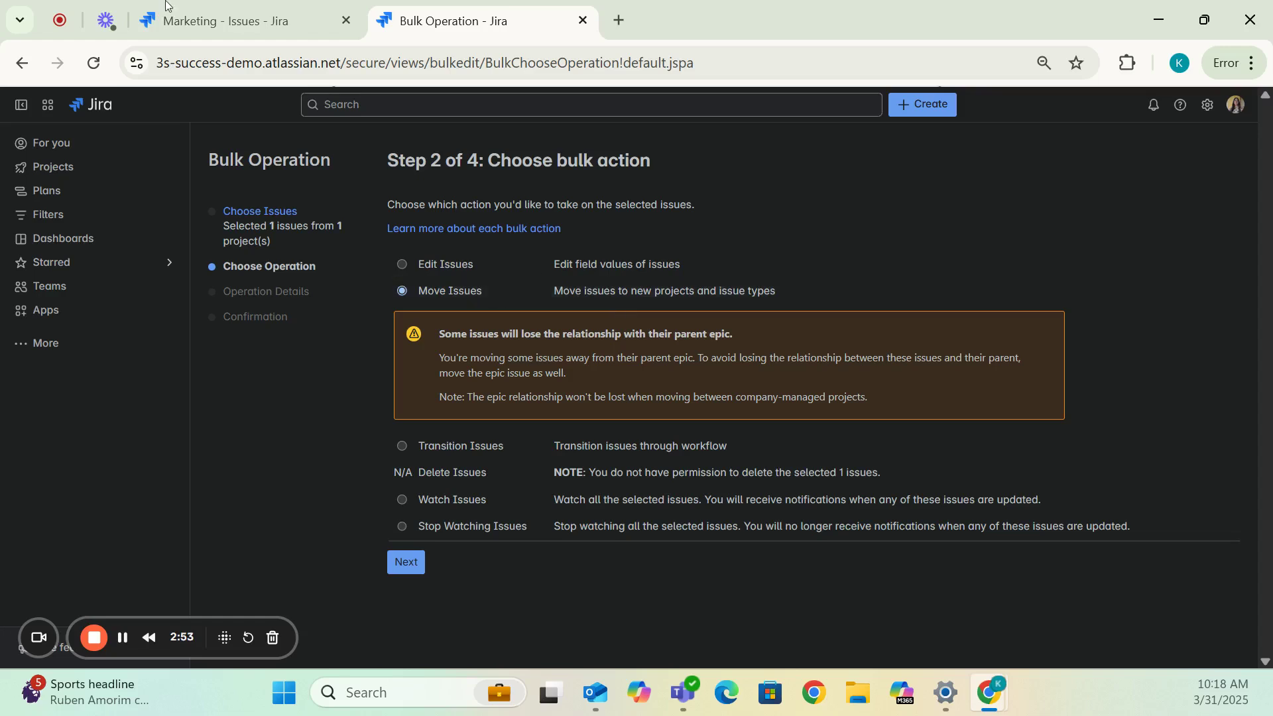
Step: Check MKT-7 and its parent epic on the Marketing Kanban board, and return to the bulk operation
left_click(225, 20)
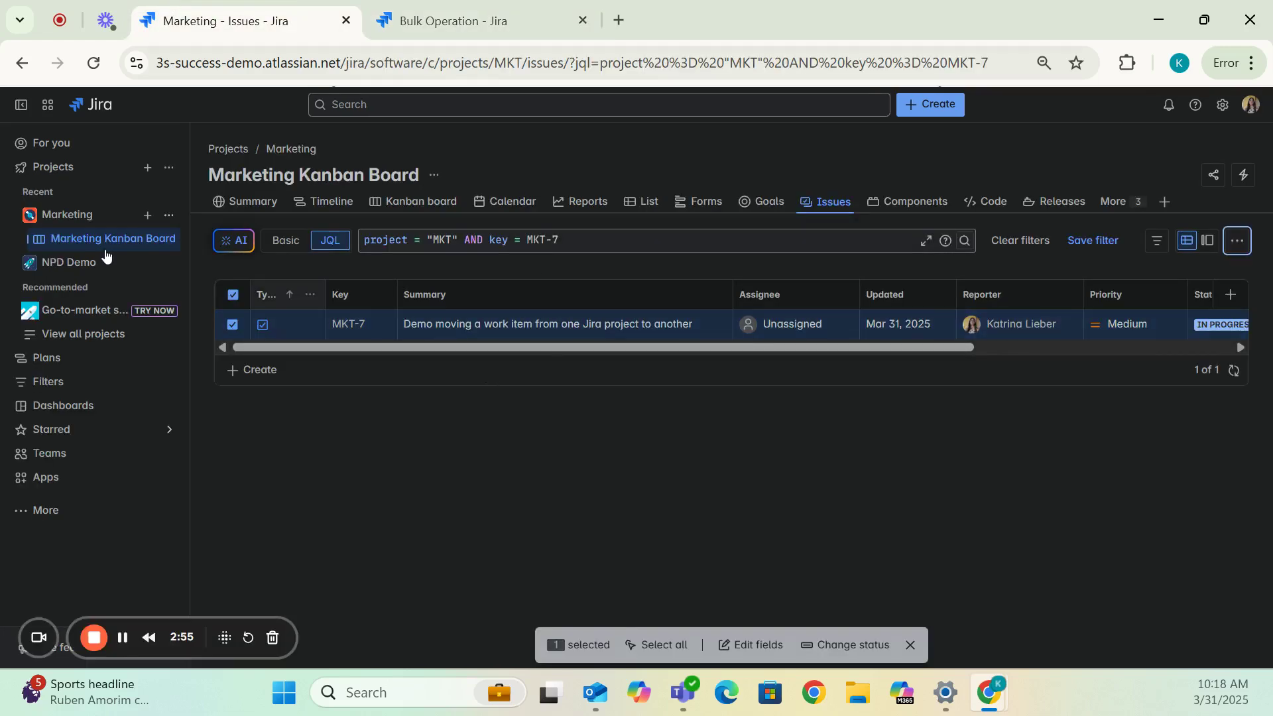
left_click(373, 200)
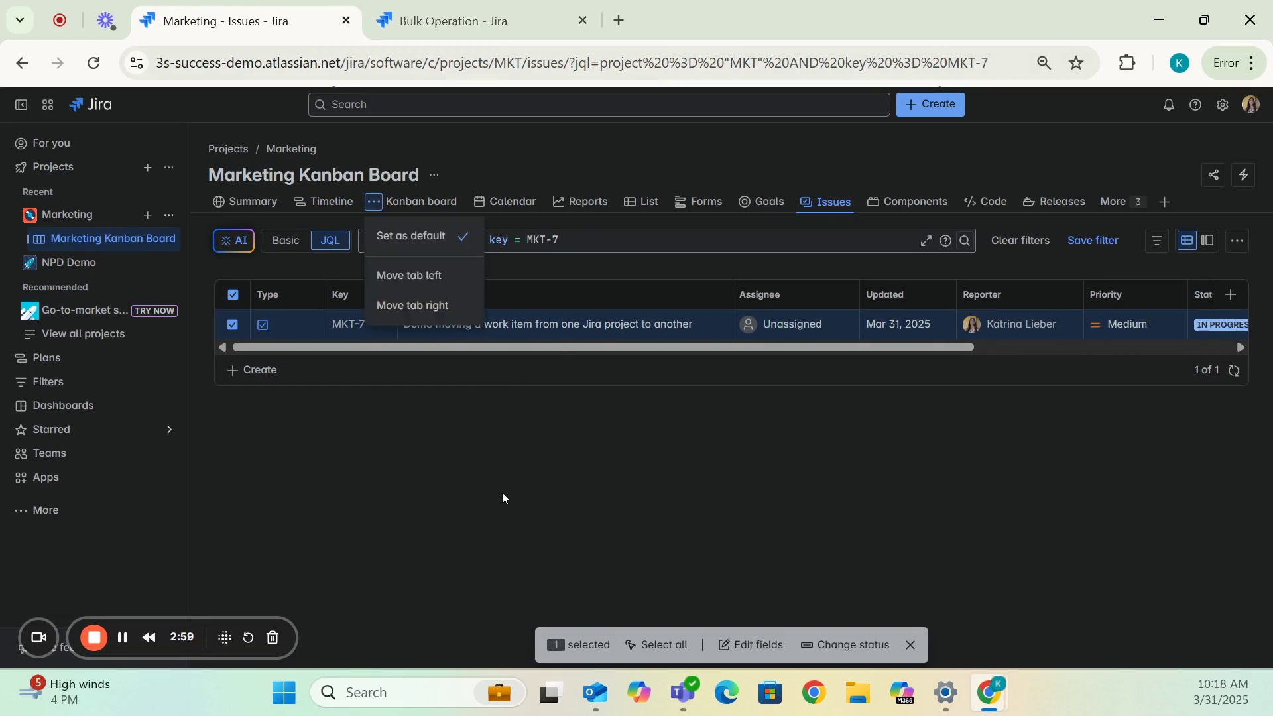
left_click(413, 202)
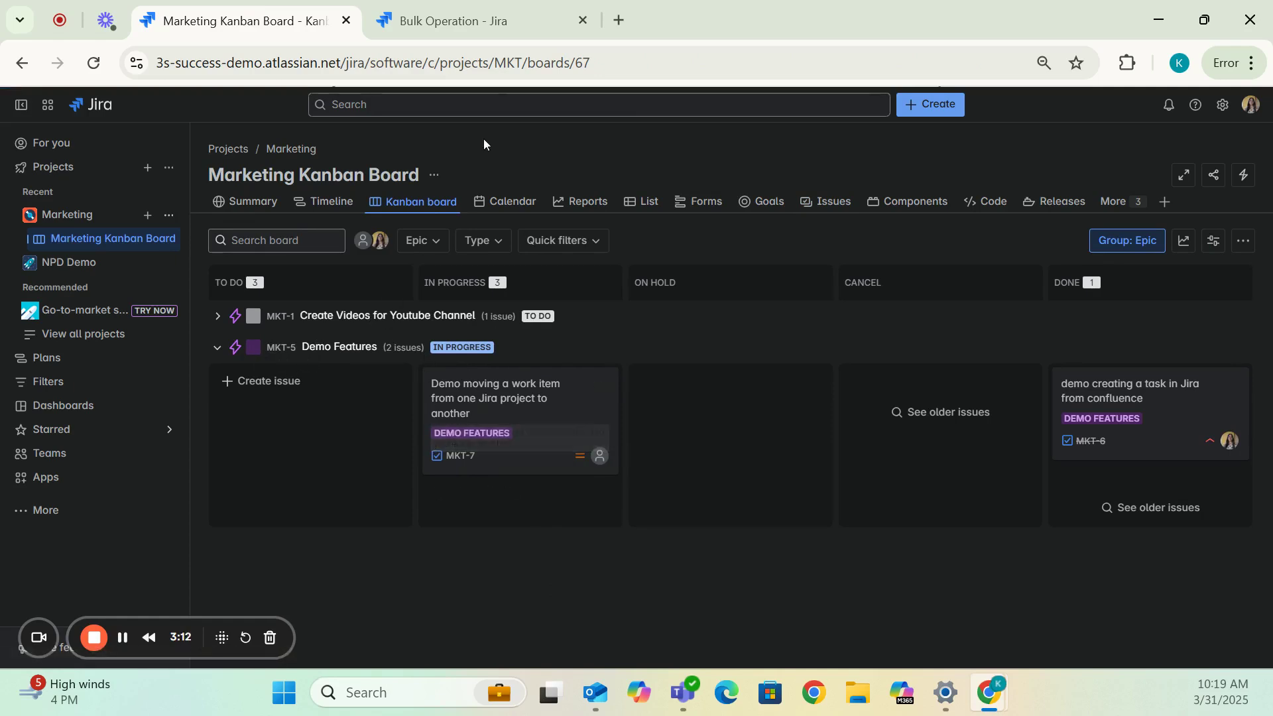
left_click(479, 34)
left_click(245, 20)
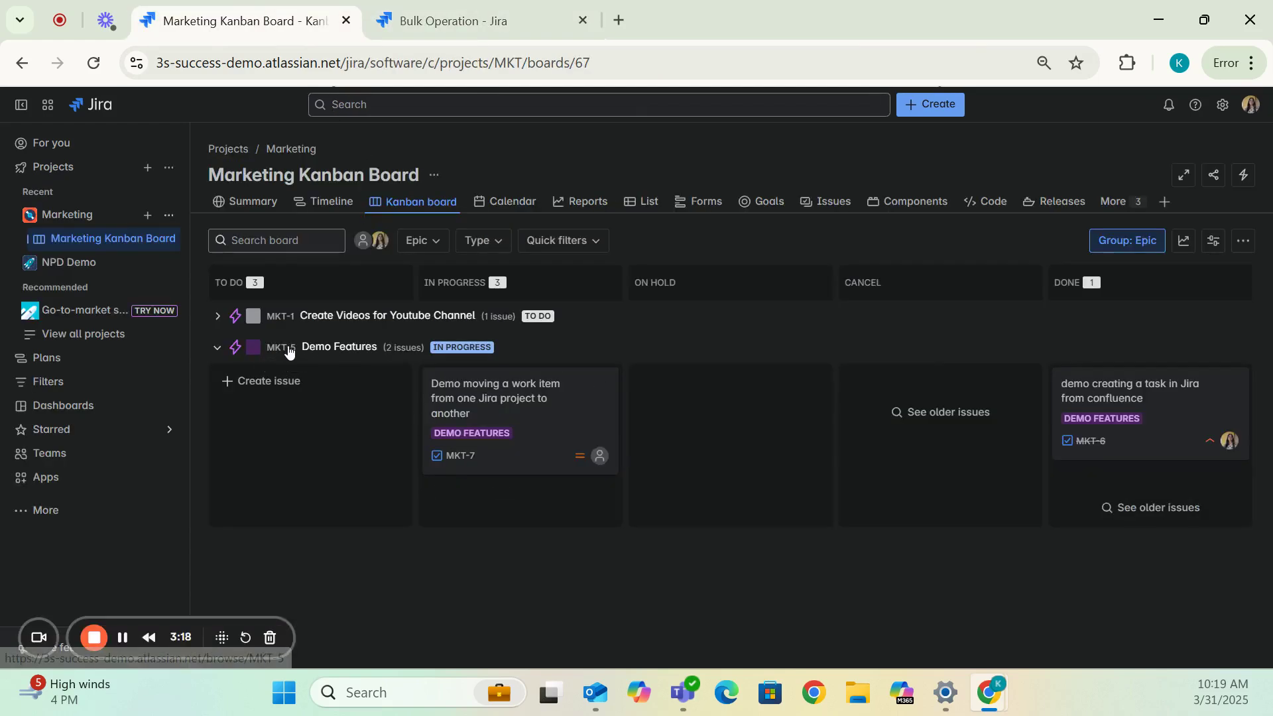
left_click(457, 30)
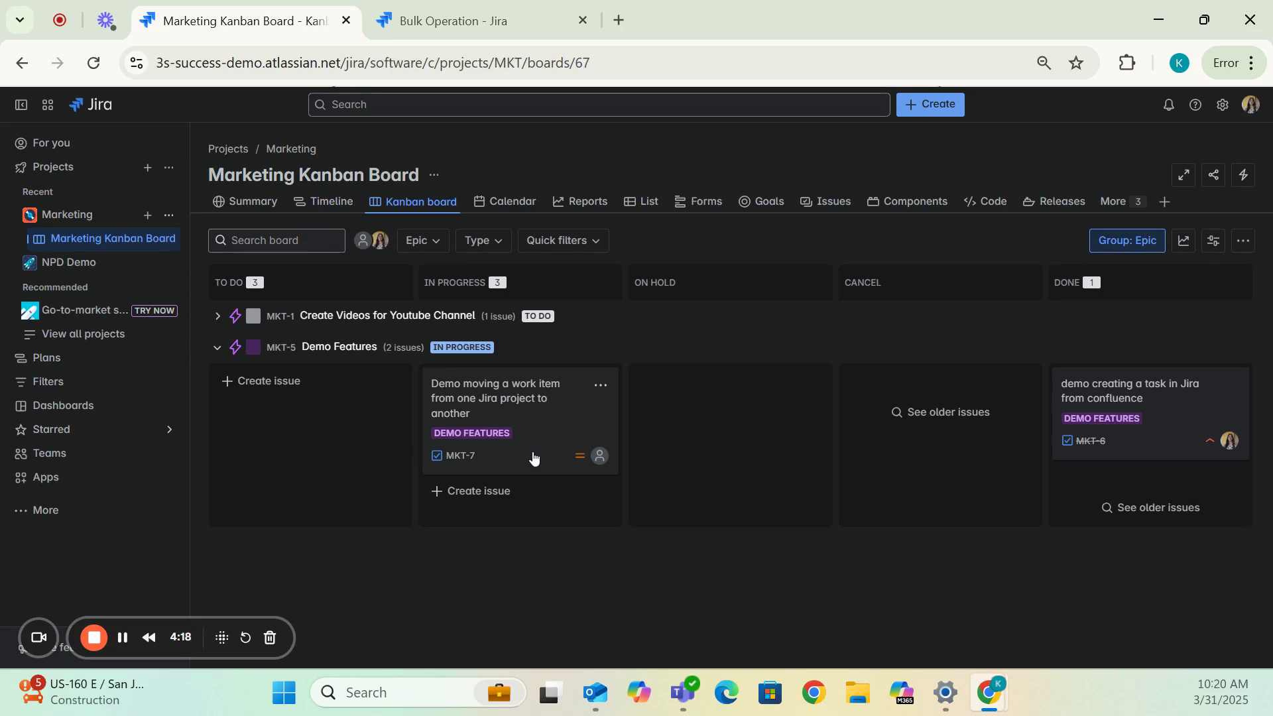
left_click(453, 20)
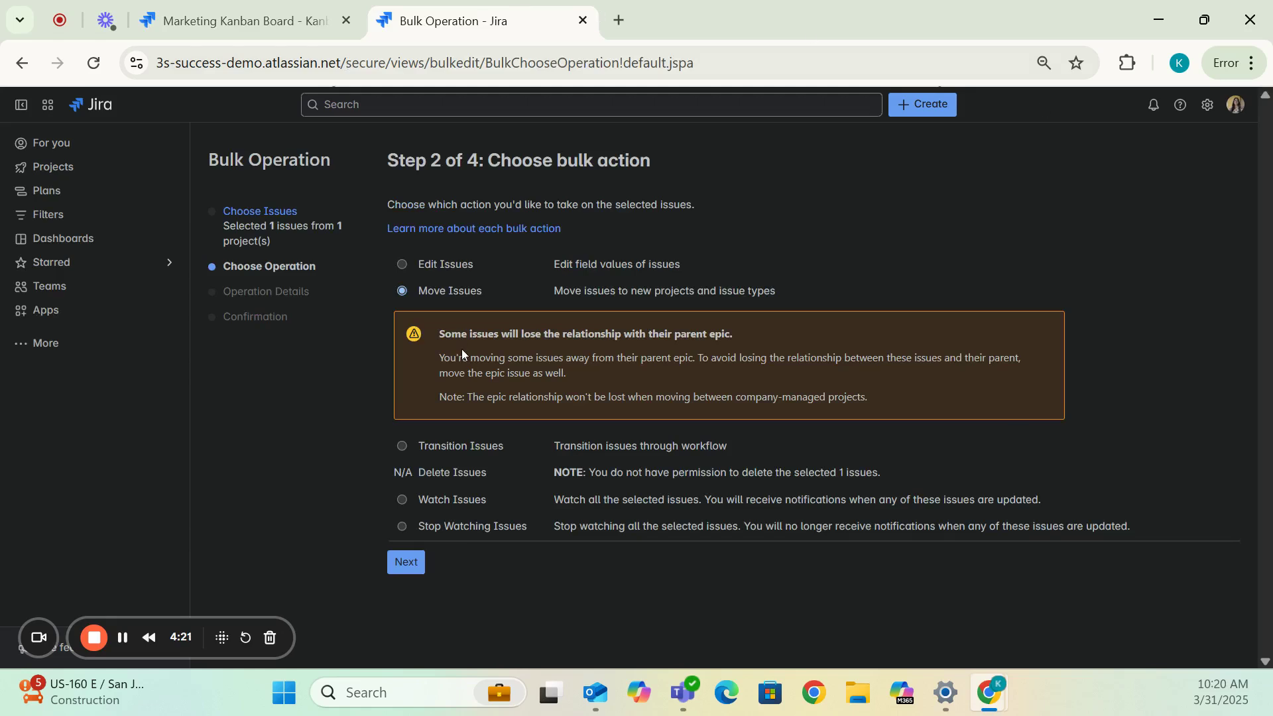
Step: Set the move's destination project to NPD Demo (NPD) and keep Task as the issue type
left_click(406, 569)
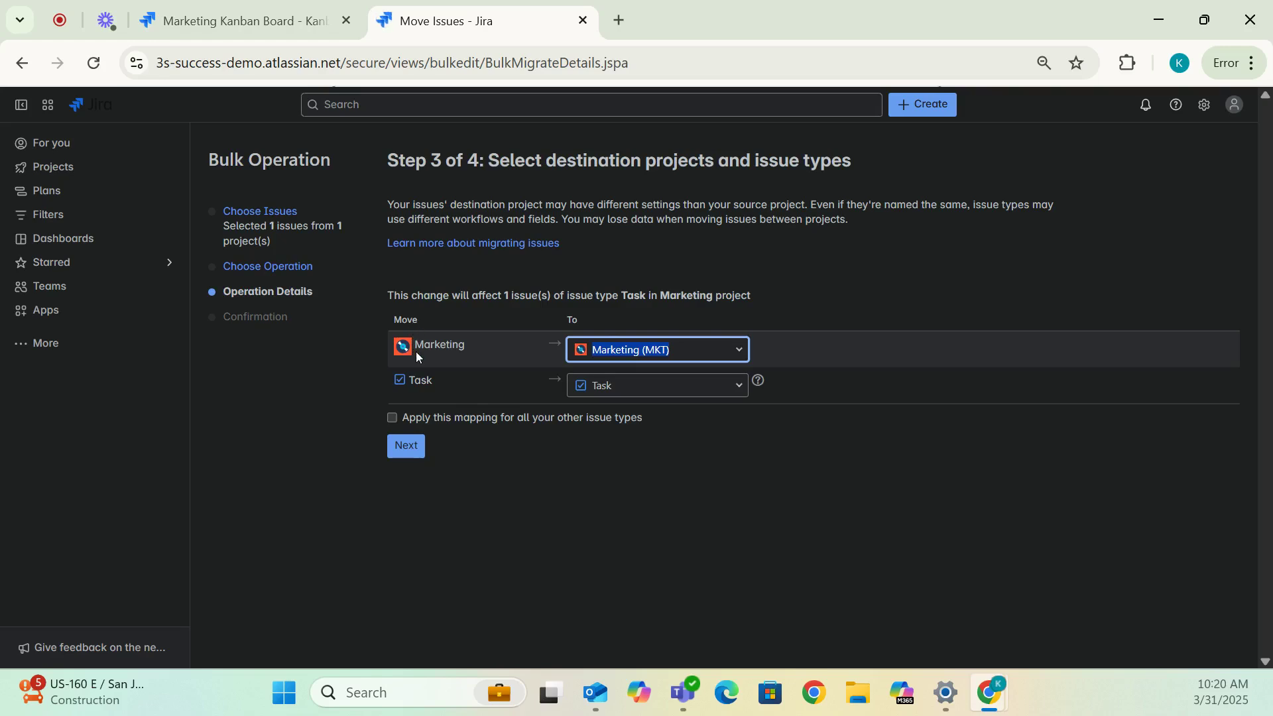
left_click(737, 353)
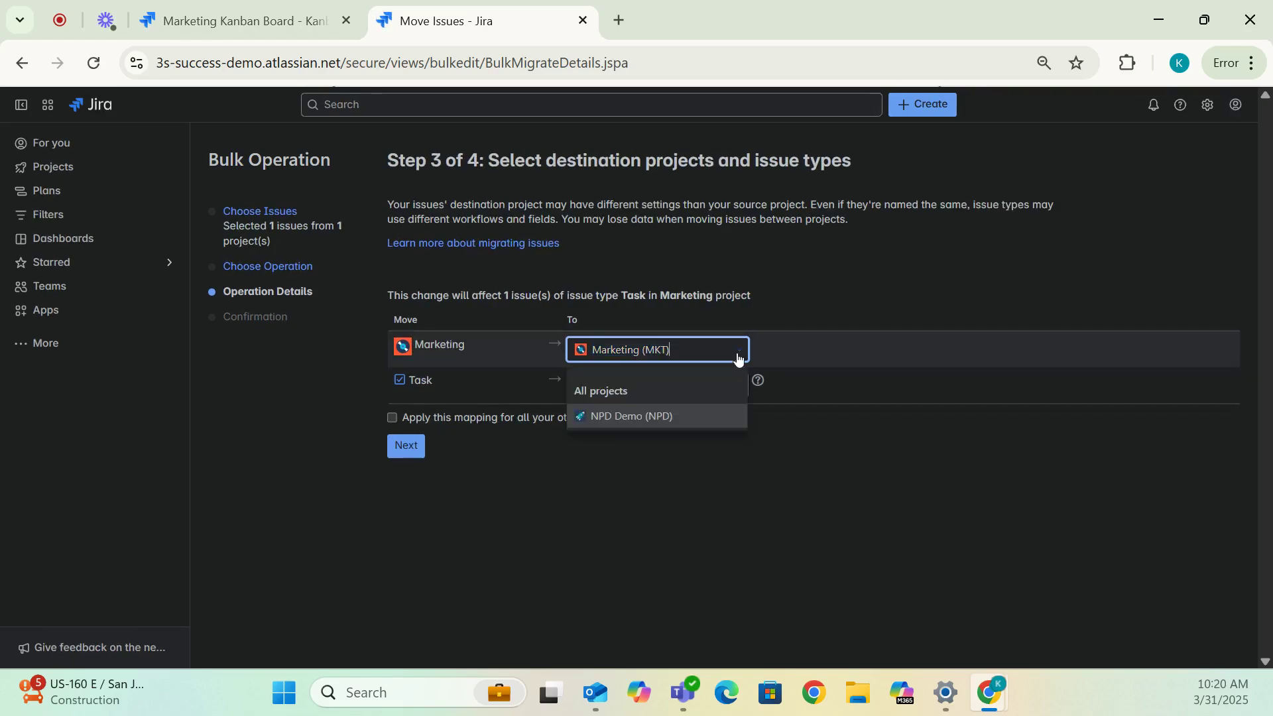
left_click(635, 417)
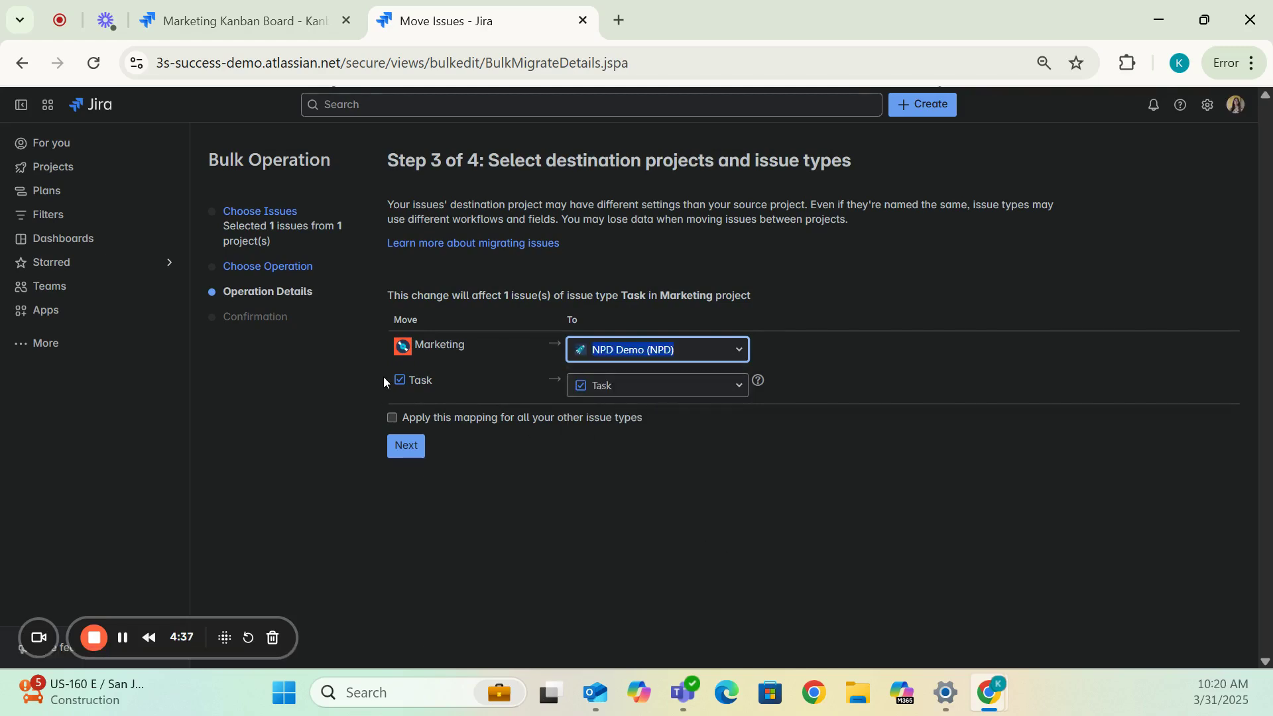
left_click(744, 396)
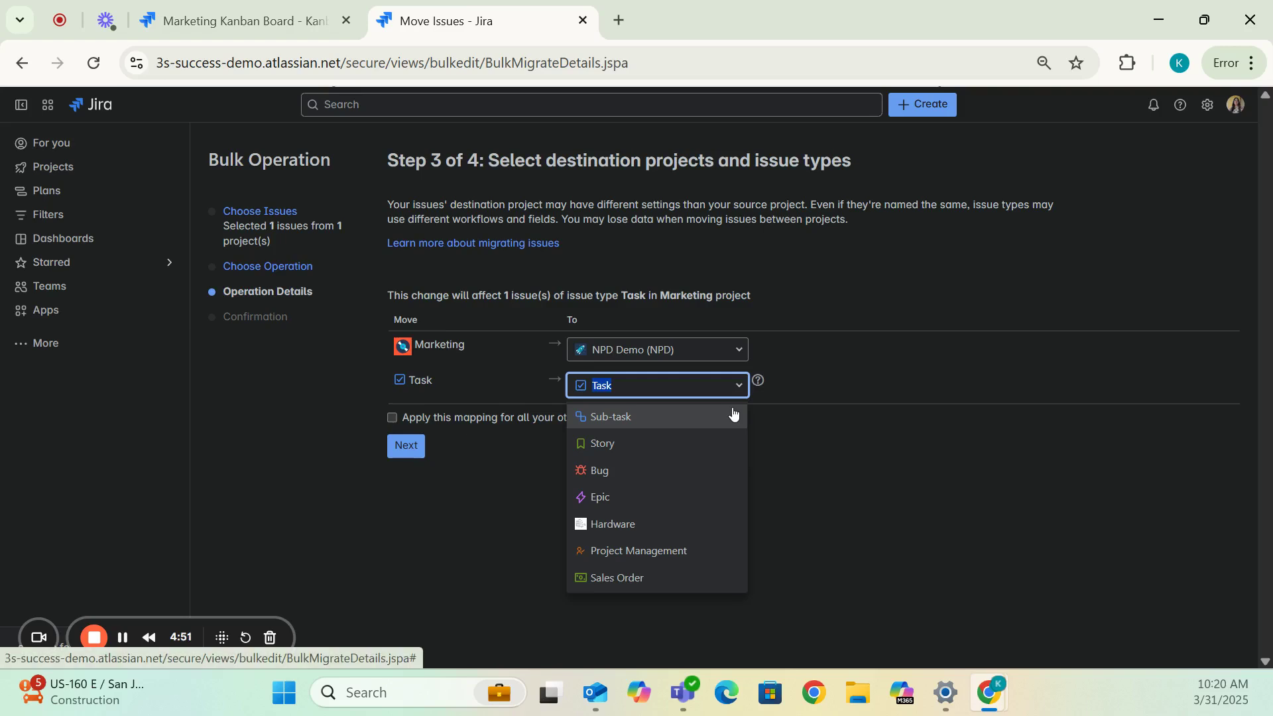
left_click(830, 416)
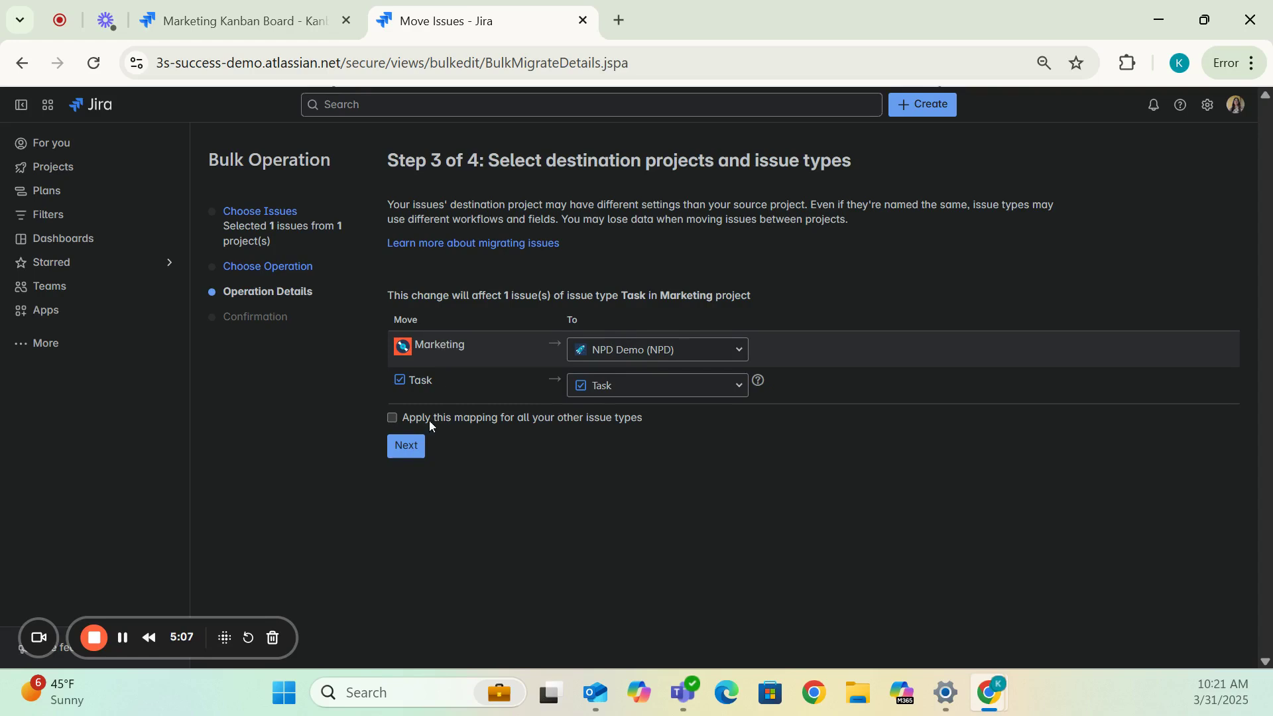
Step: Accept the field settings without sending update mail, and confirm the bulk move to its completion
left_click(415, 447)
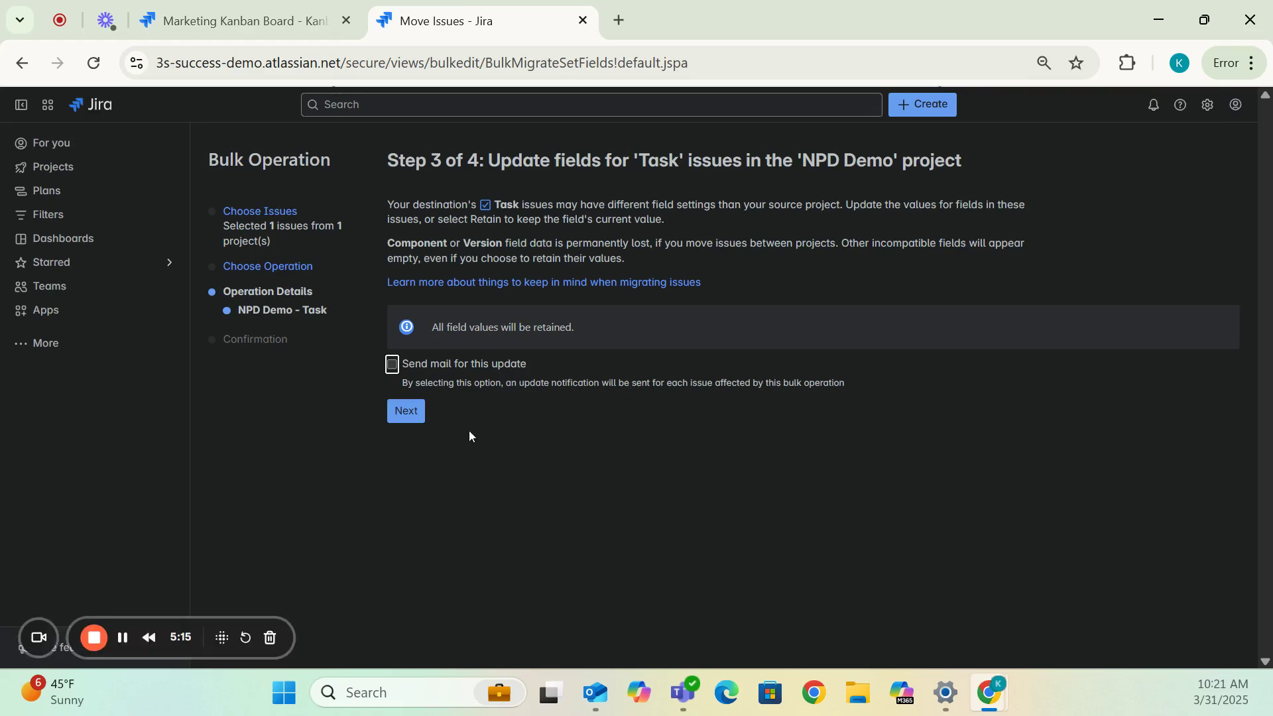
left_click(404, 416)
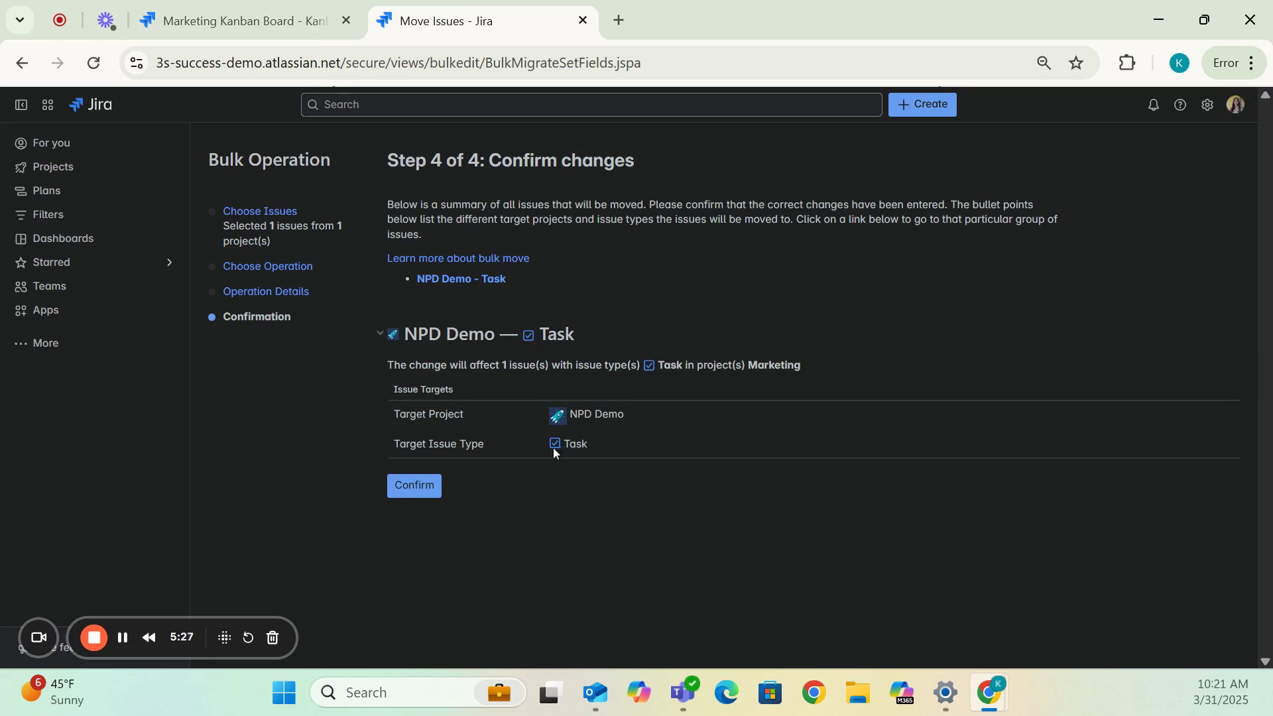
left_click(418, 486)
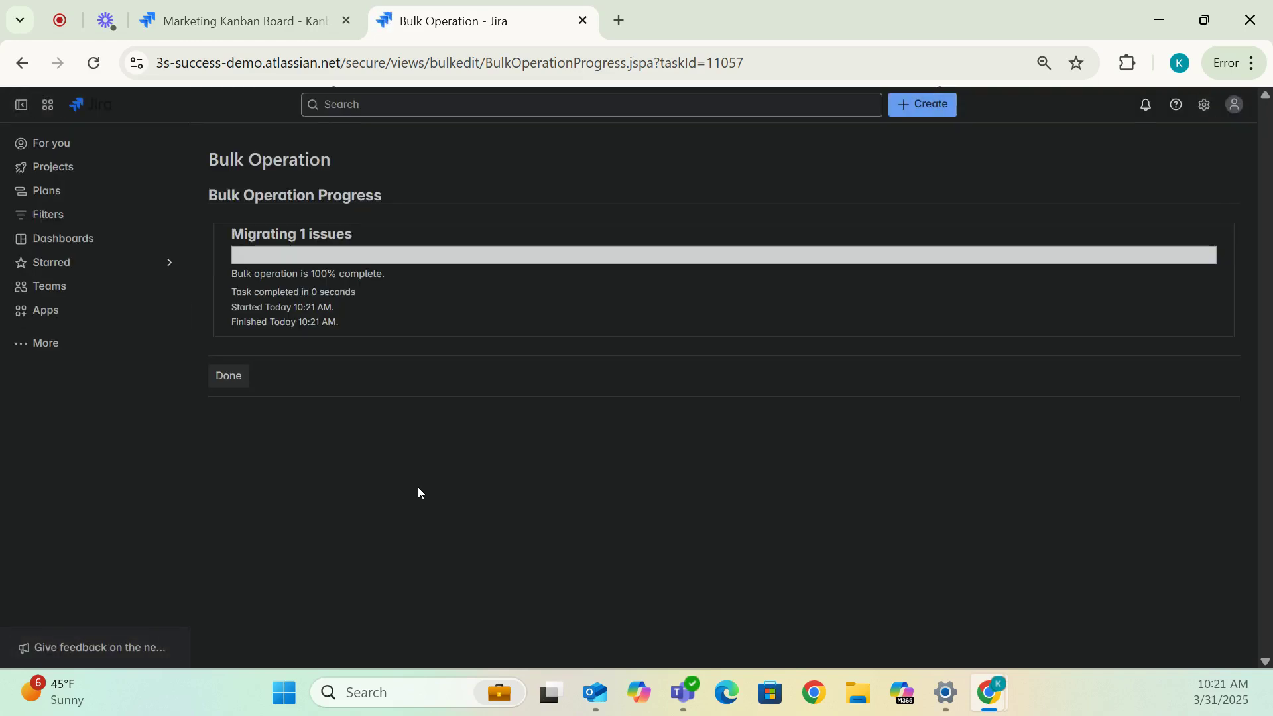
left_click(226, 380)
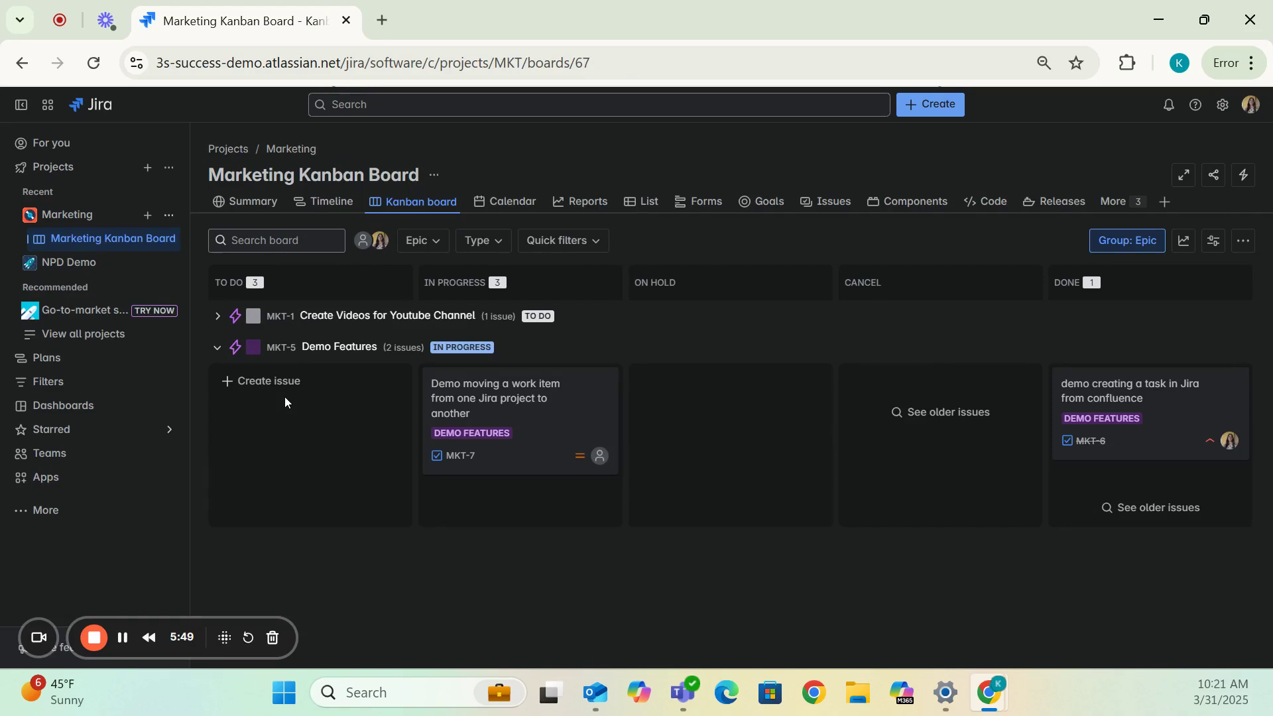
Step: Refresh the Marketing Kanban board and open the NPD Kanban Board of the NPD Demo project
left_click(104, 65)
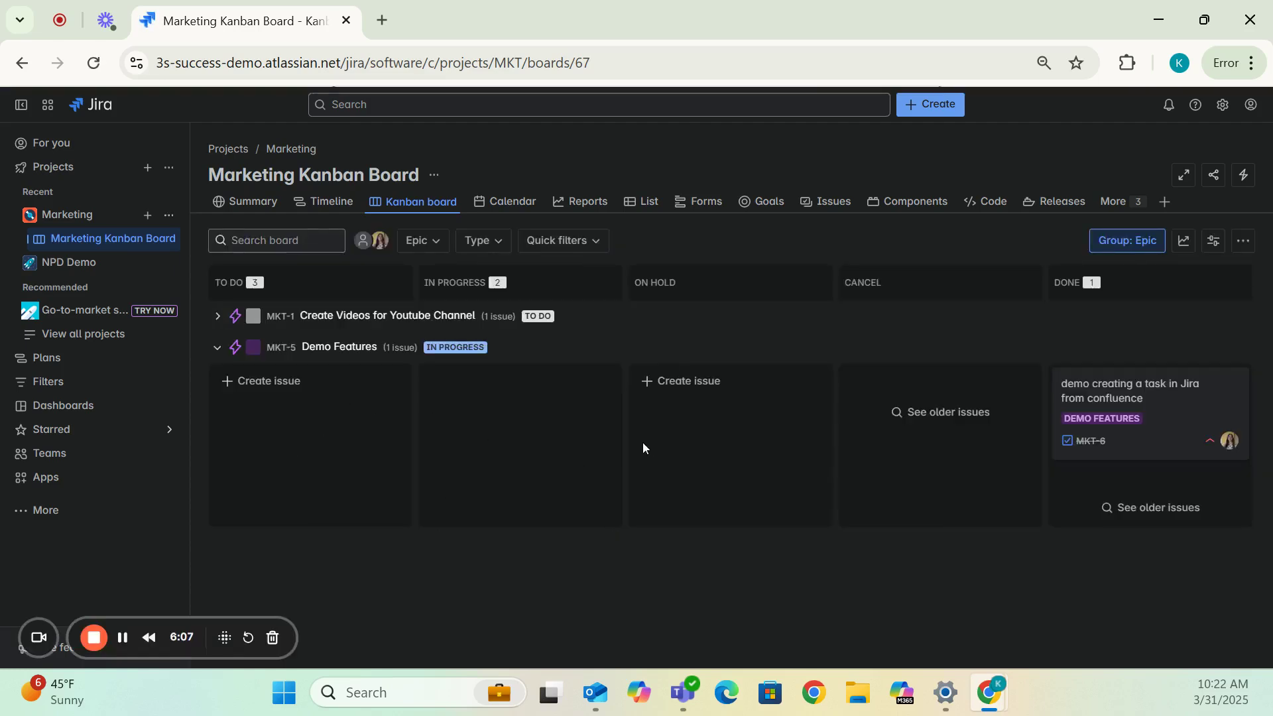
left_click(84, 266)
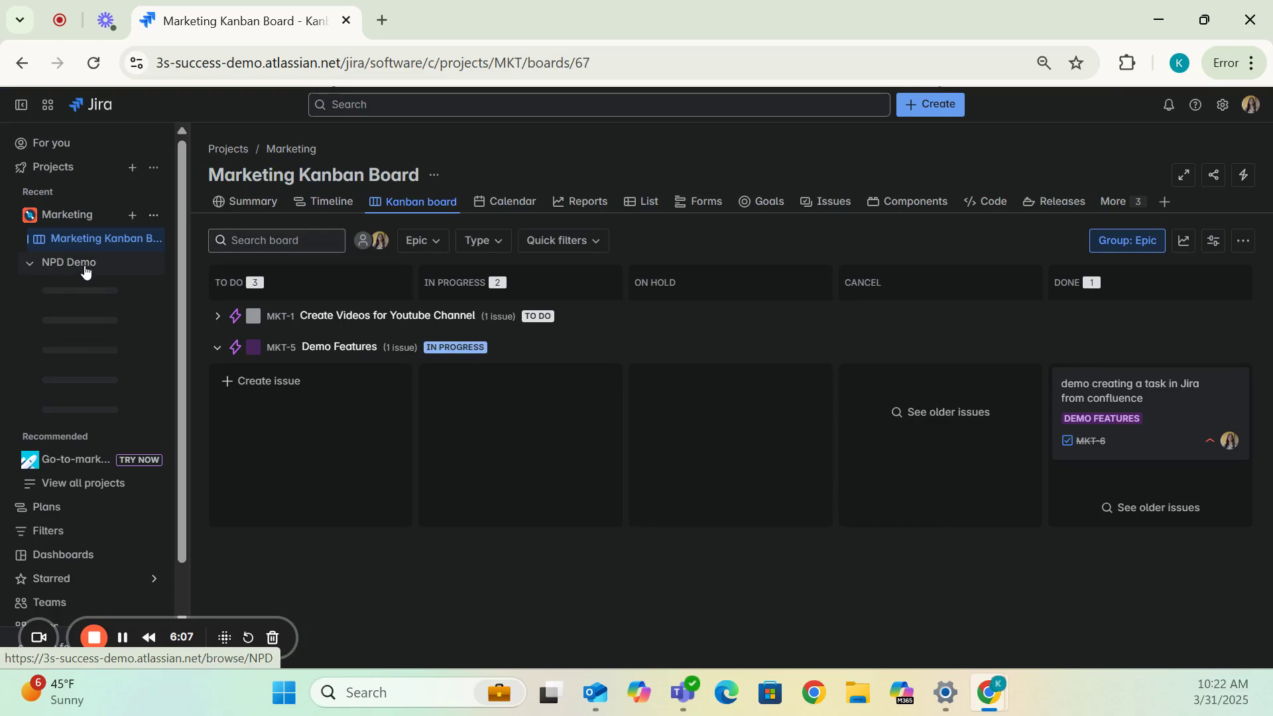
left_click(91, 290)
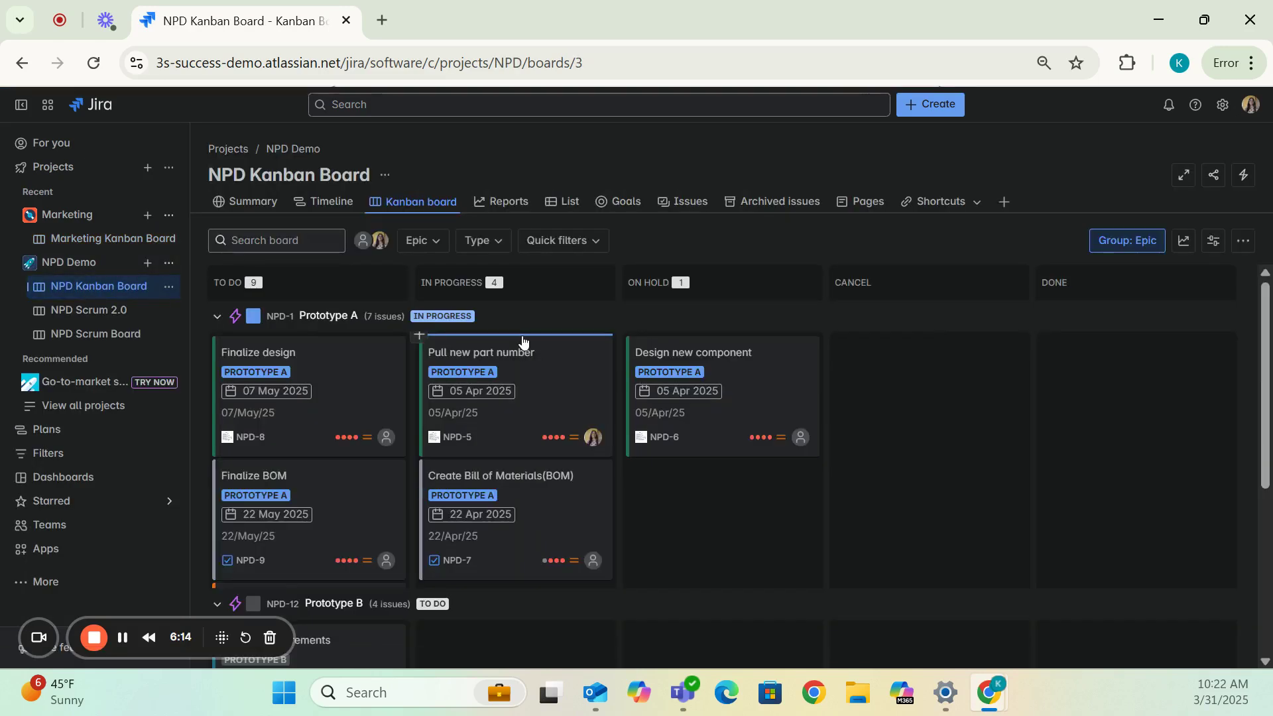
Step: Collapse the Prototype A and Prototype B epics and expand the Demo Features epic
left_click(217, 317)
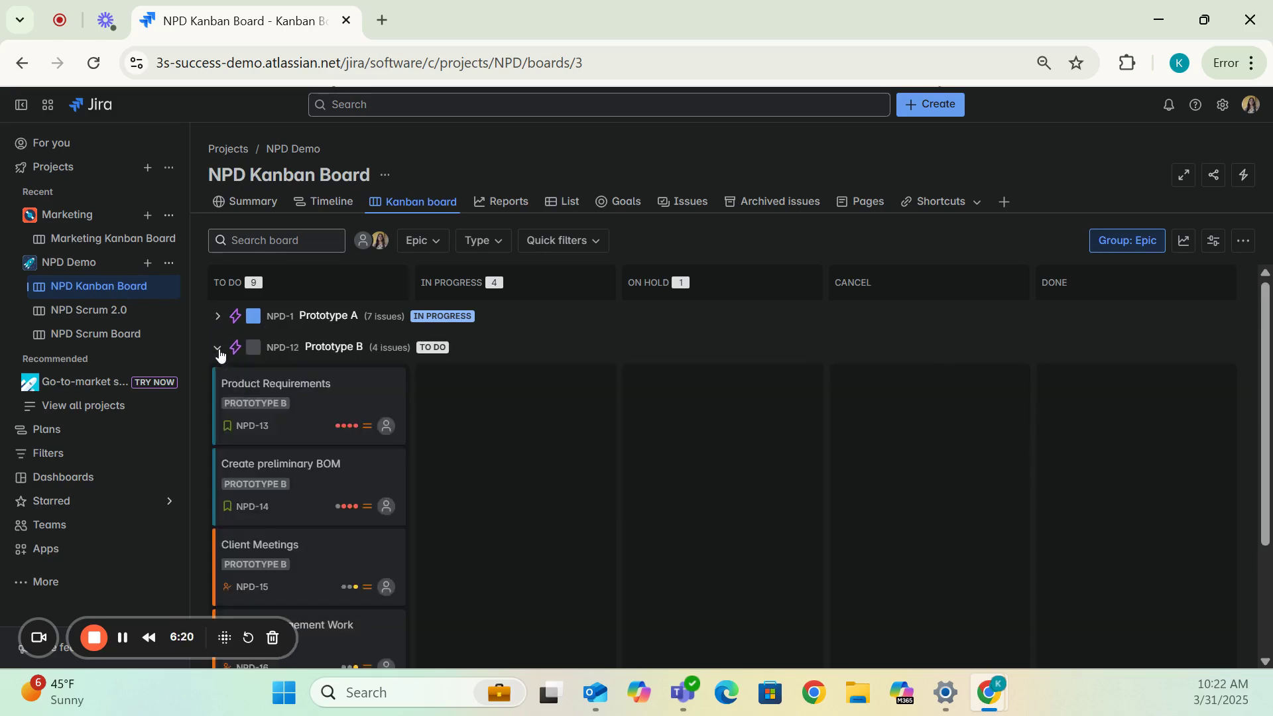
left_click(217, 348)
left_click(219, 380)
left_click(219, 382)
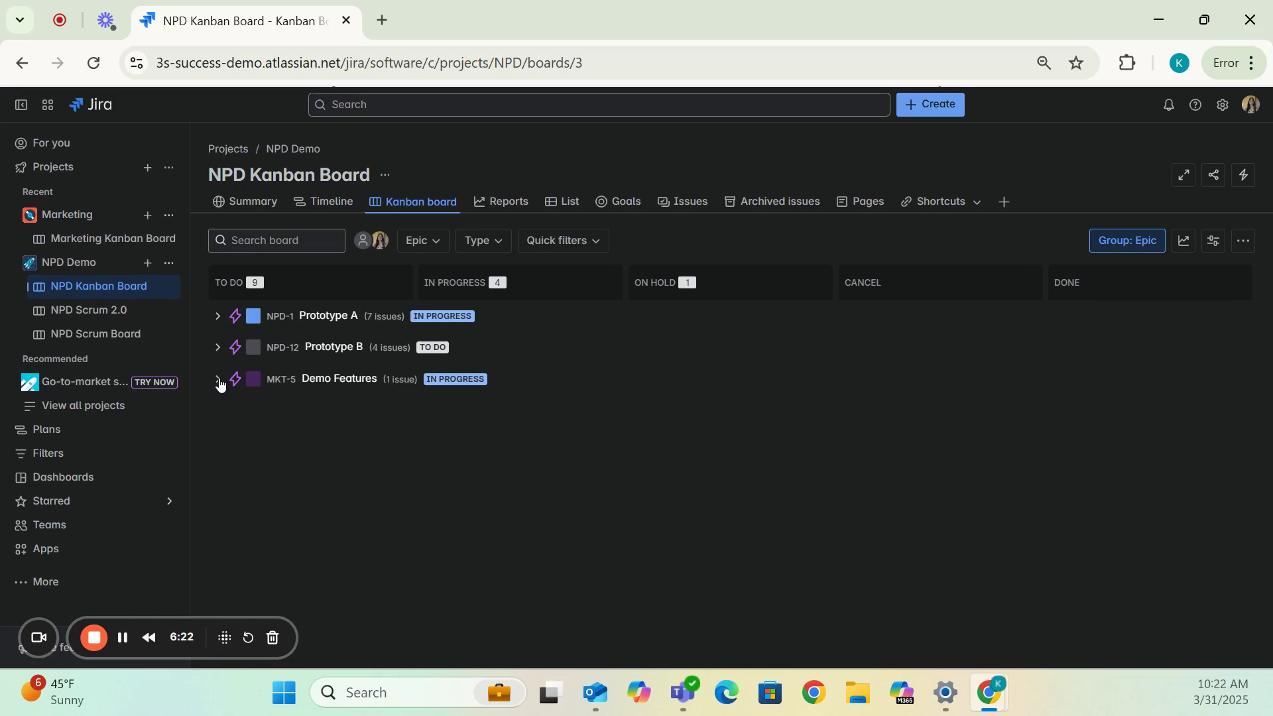
left_click(219, 381)
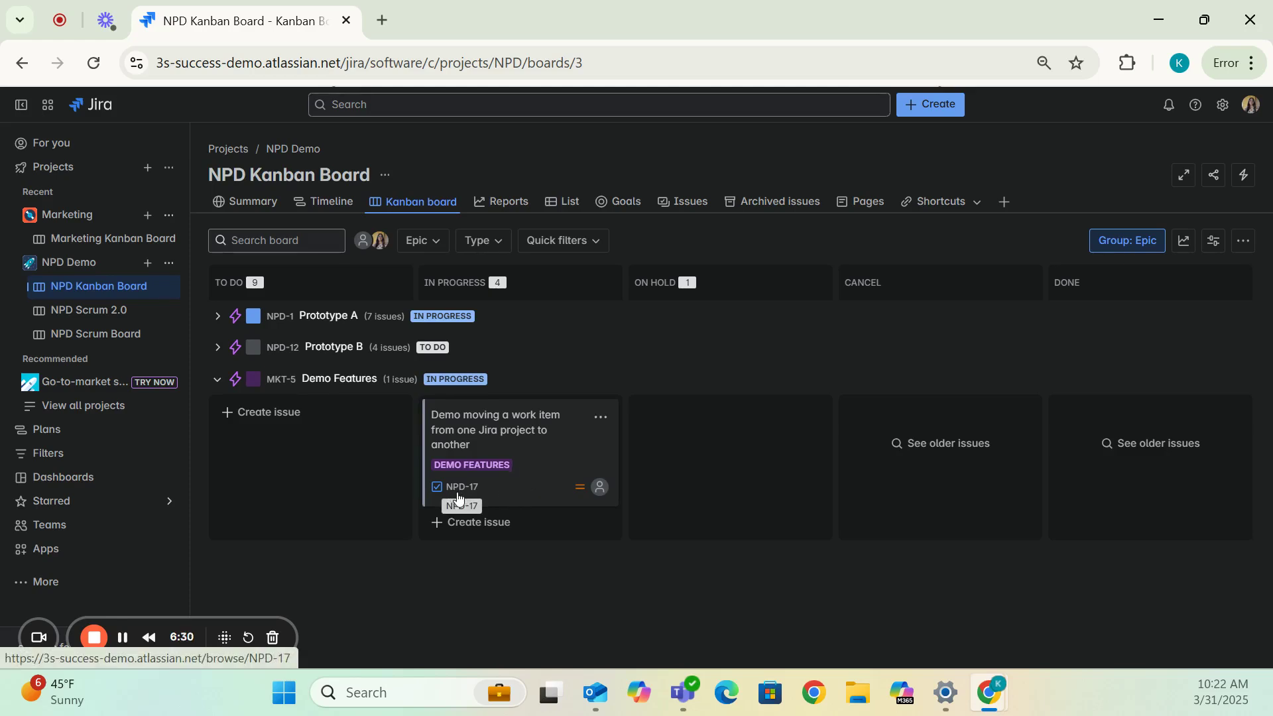
Step: Open the moved task under Demo Features and examine its details down to the Parent field
left_click(529, 477)
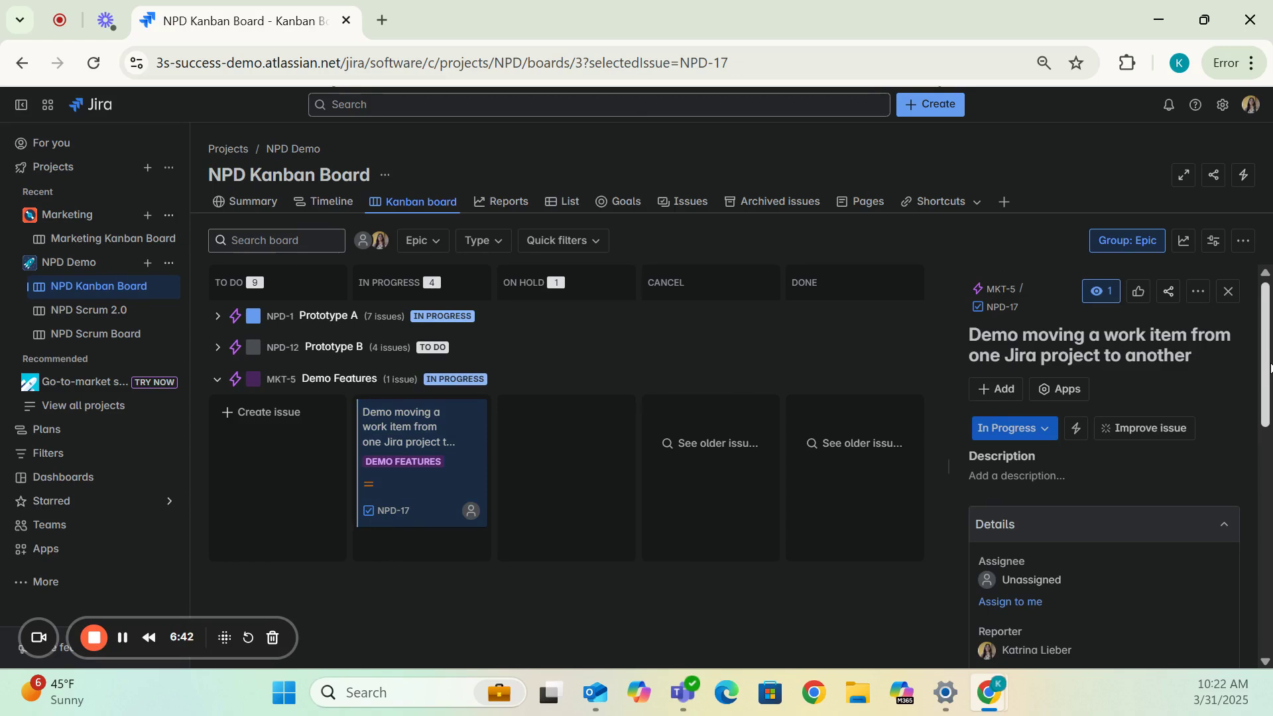
scroll(1270, 366, "down", 5)
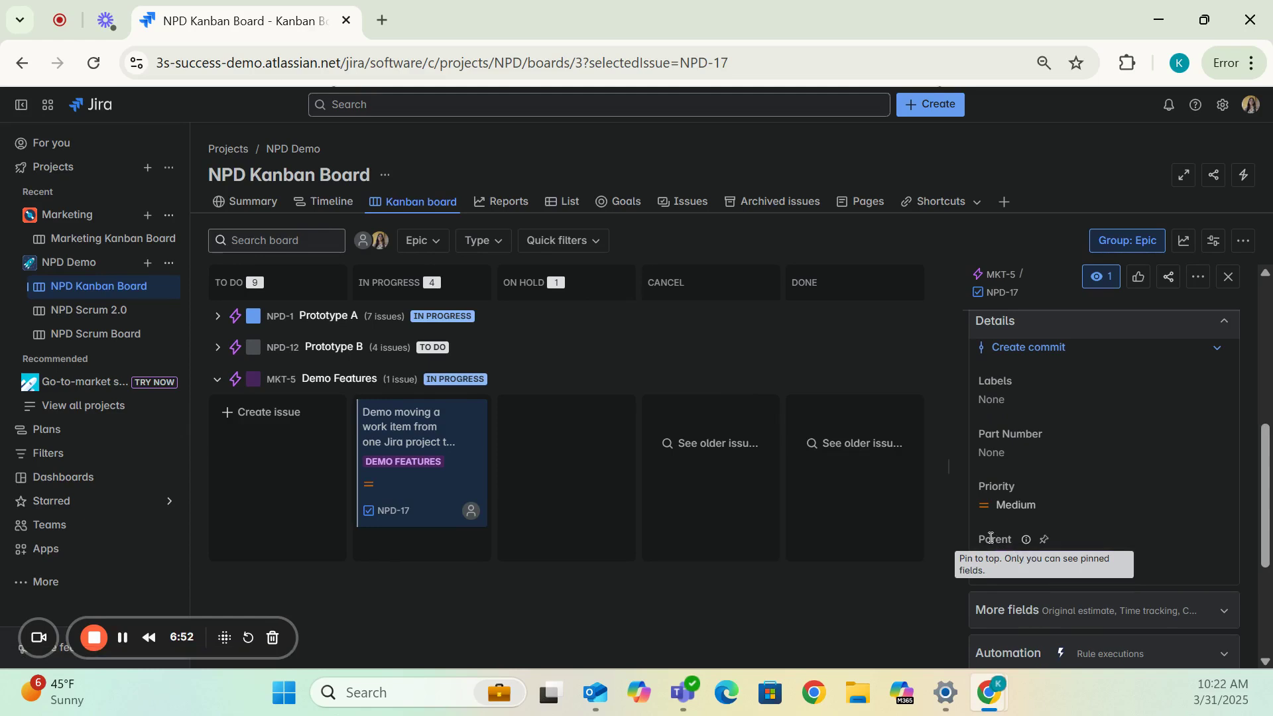
Step: Close the task details and filter the NPD Demo project's issues with the JQL query key = NPD-17
left_click(1229, 284)
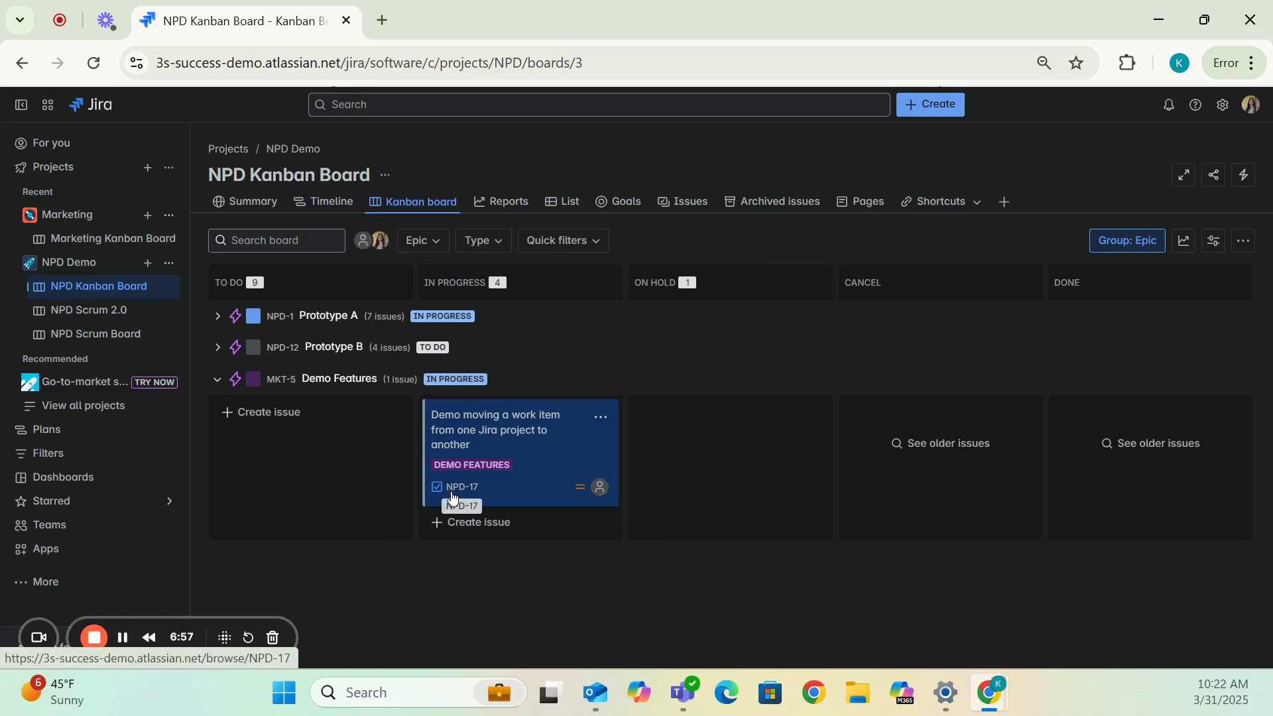
left_click(695, 208)
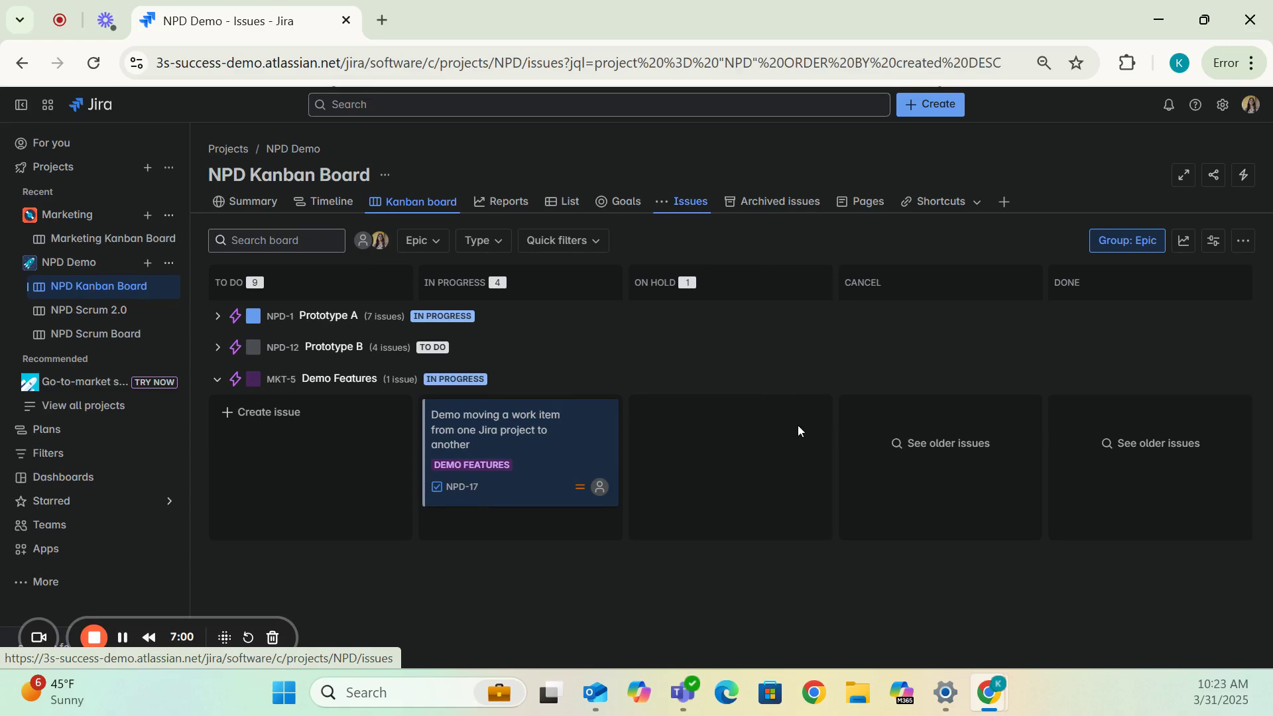
left_click(606, 244)
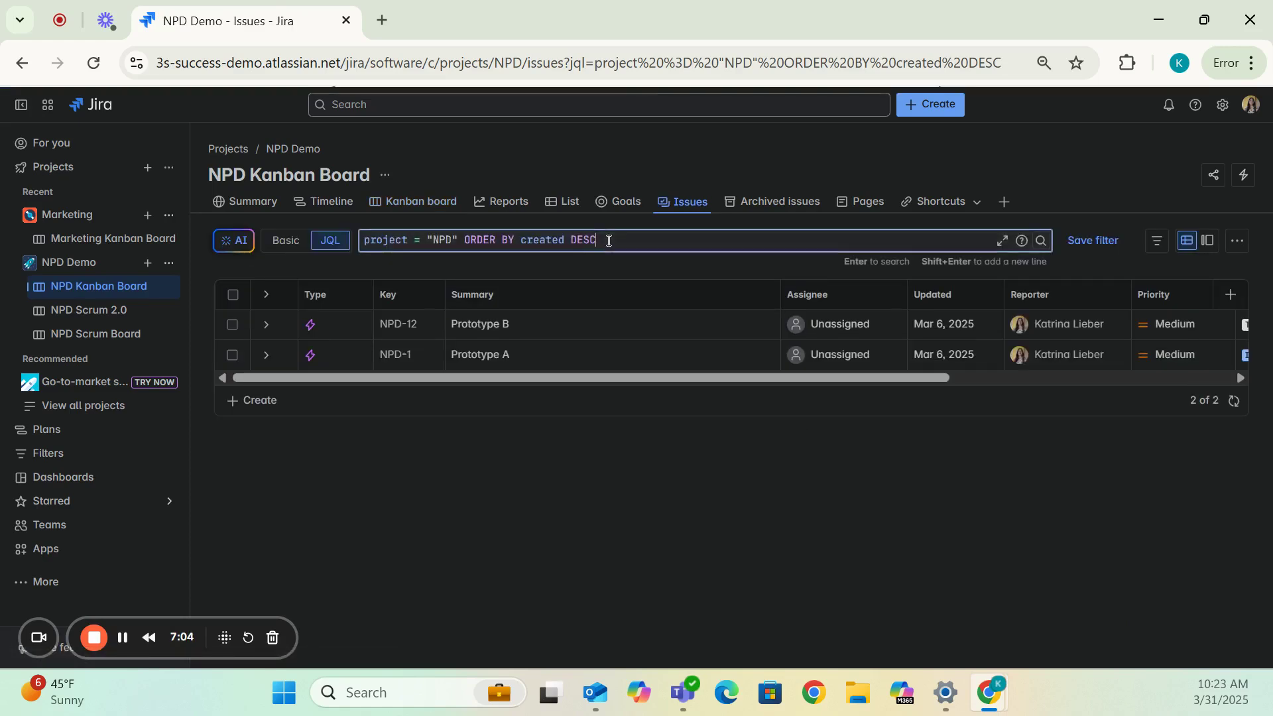
left_click_drag(606, 244, 358, 245)
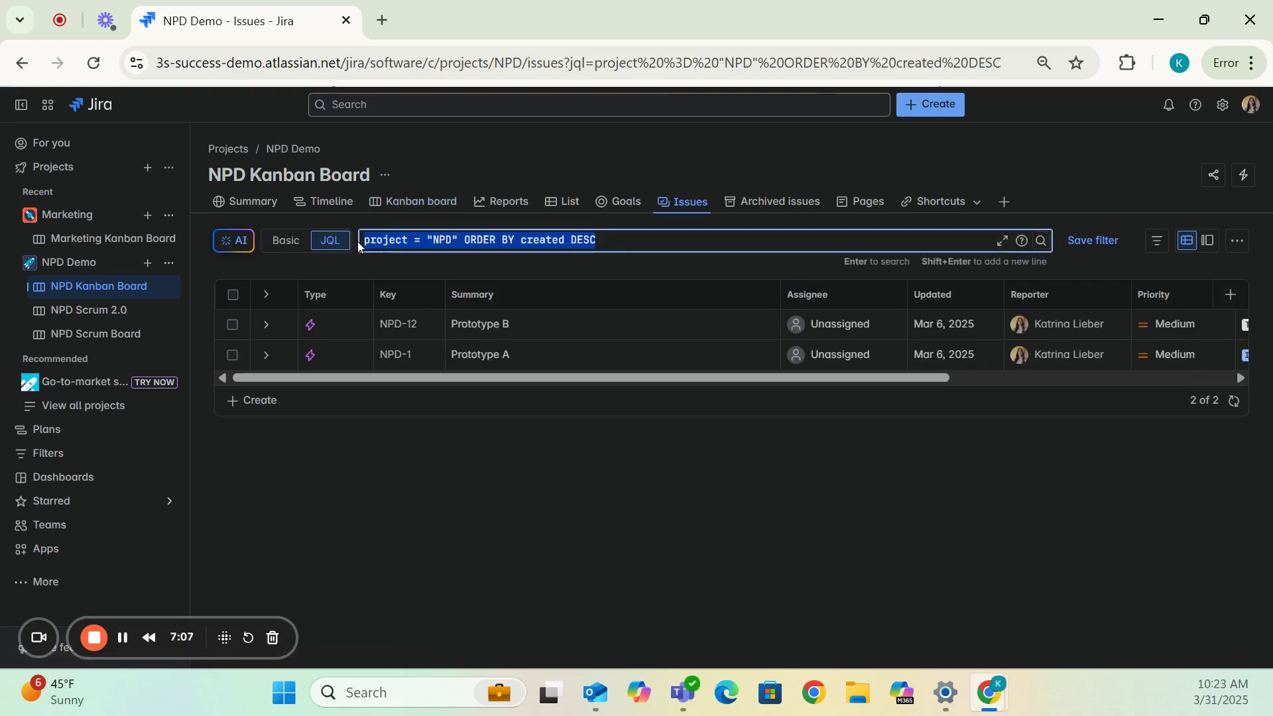
type("key = NPD-17")
key("Return")
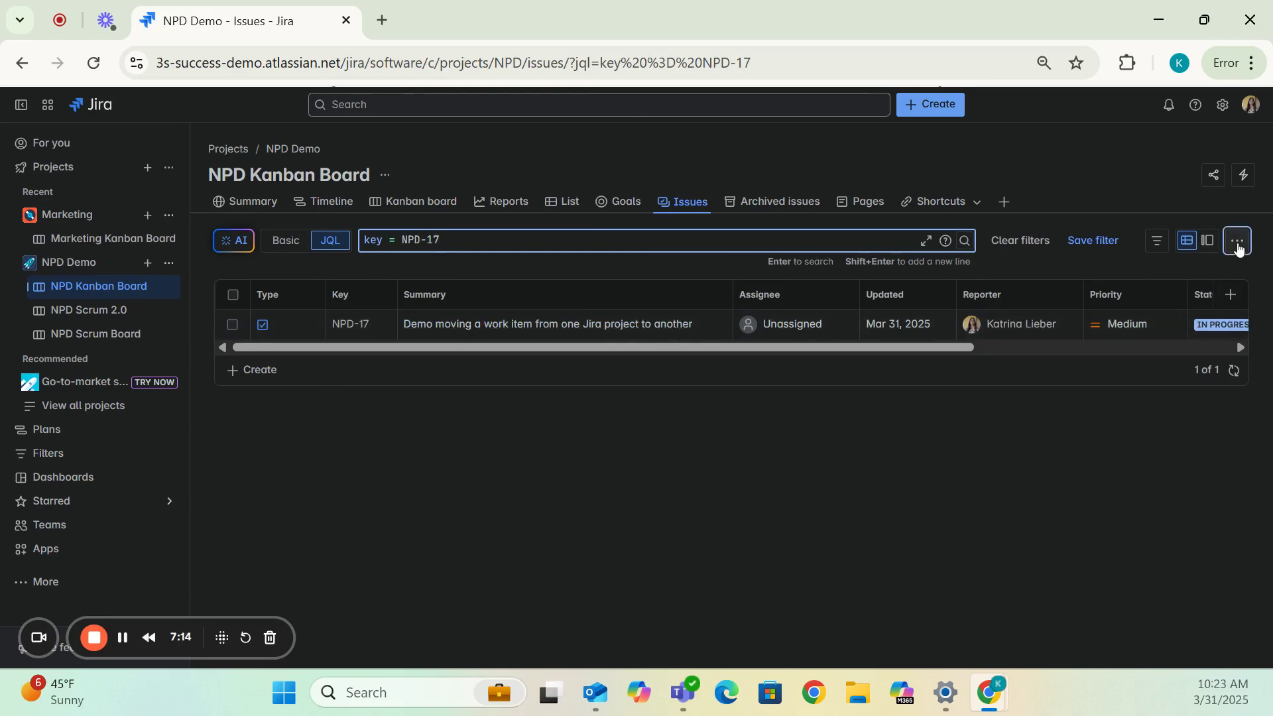
Step: Start a bulk change on the filtered results, select task NPD-17, and choose Move Issues as the operation
left_click(1234, 246)
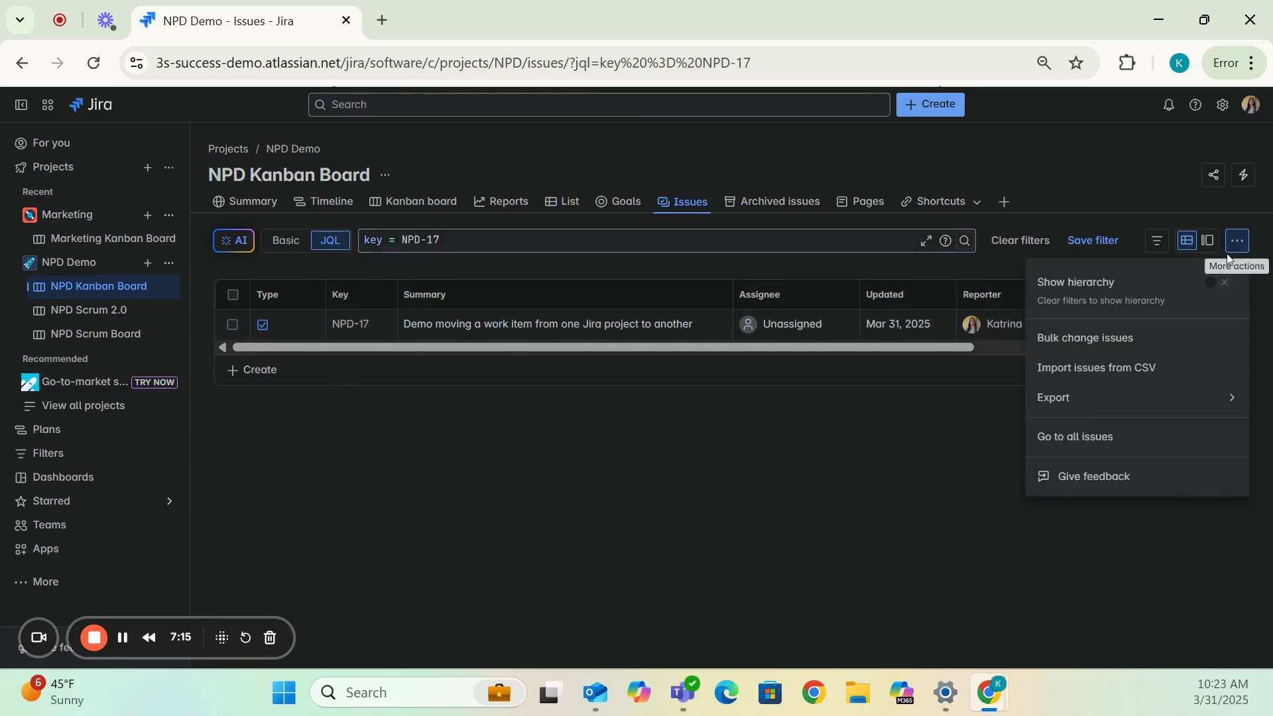
left_click(1102, 342)
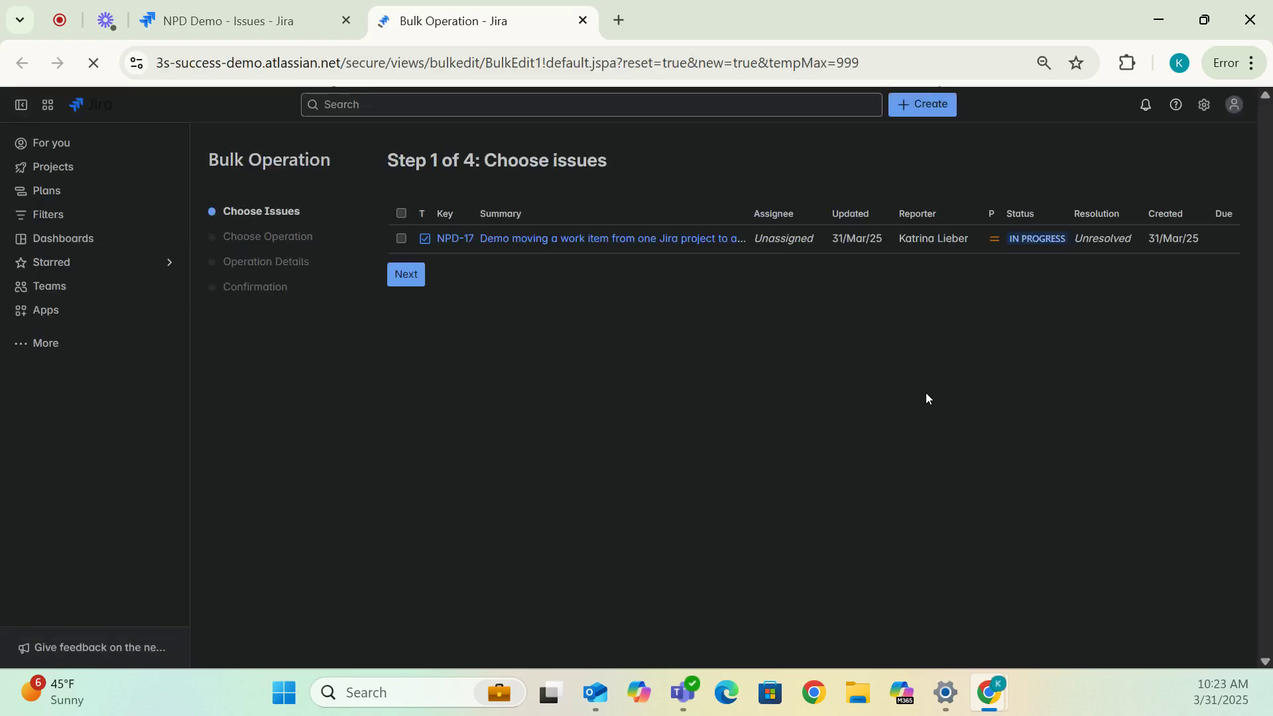
left_click(400, 240)
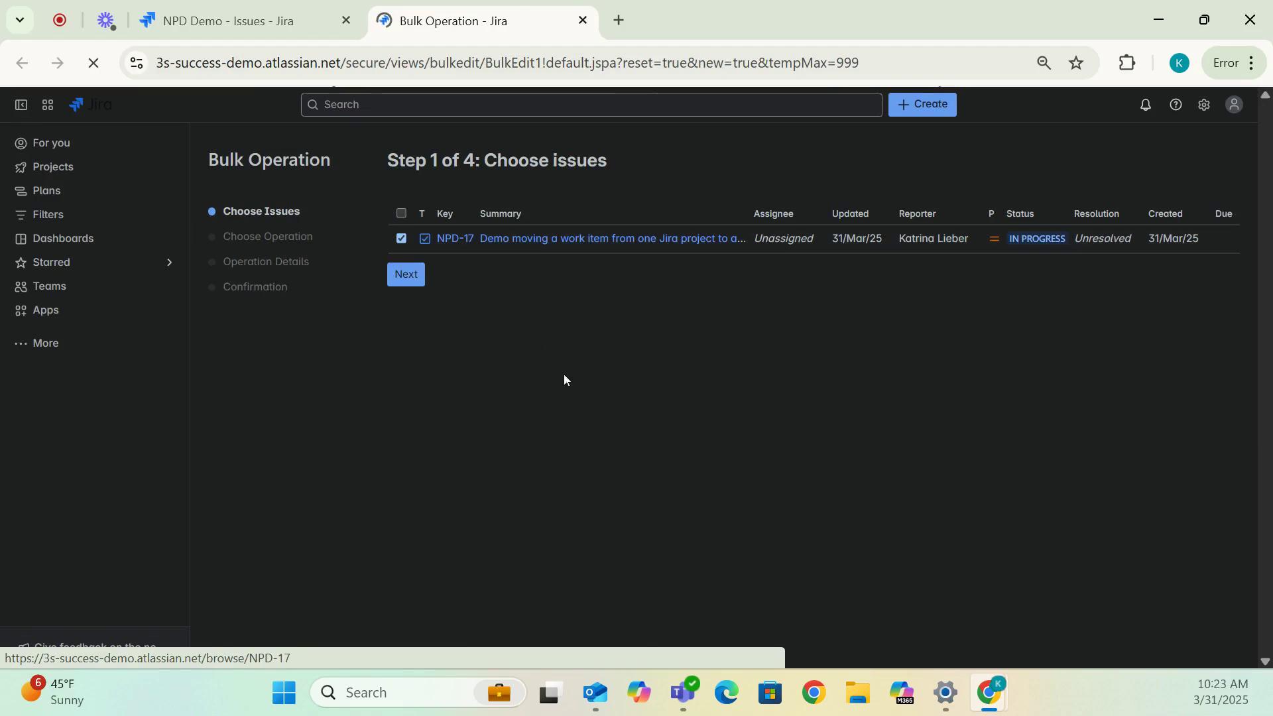
left_click(406, 276)
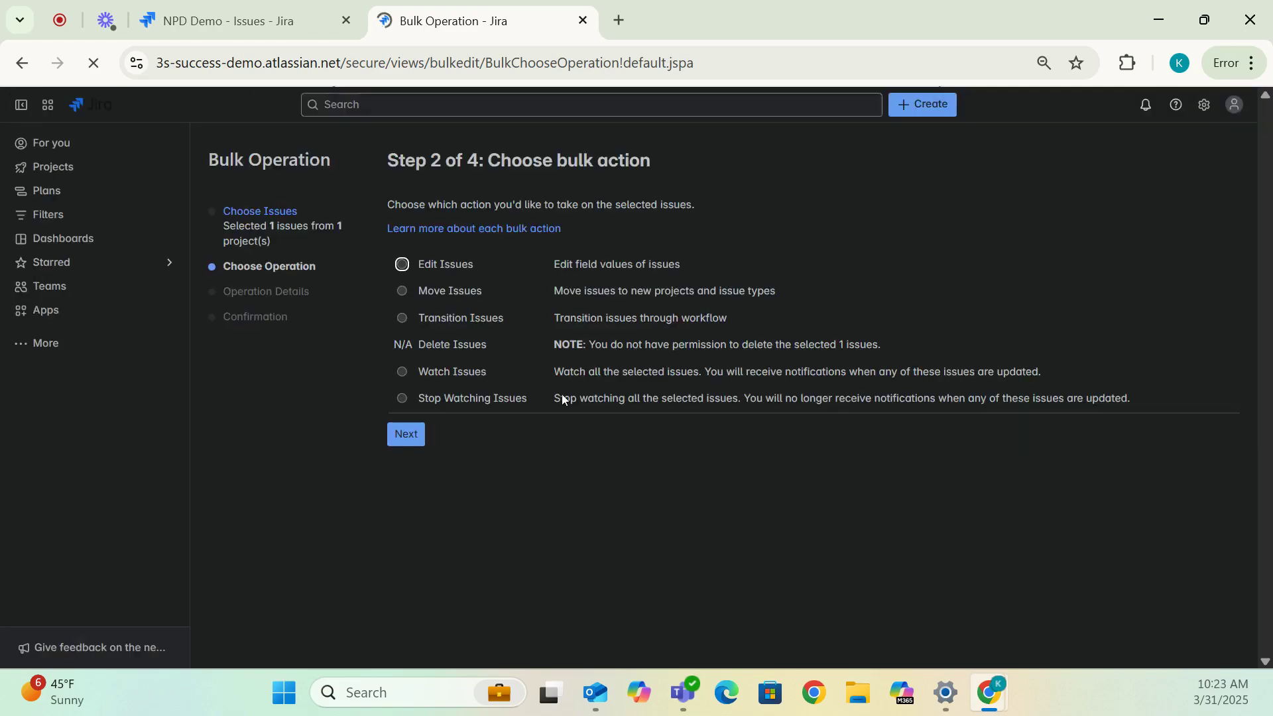
left_click(402, 293)
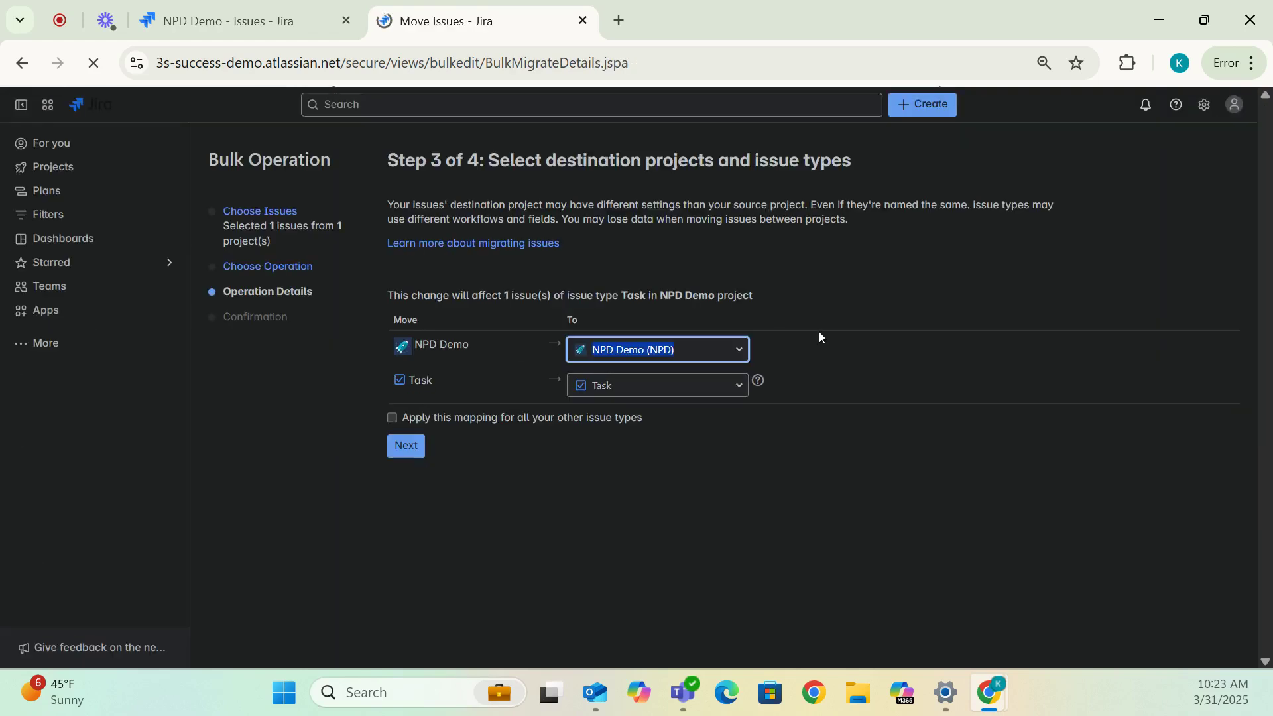
Step: Set the move's destination project to Marketing (MKT), keeping Task as the issue type
left_click(740, 360)
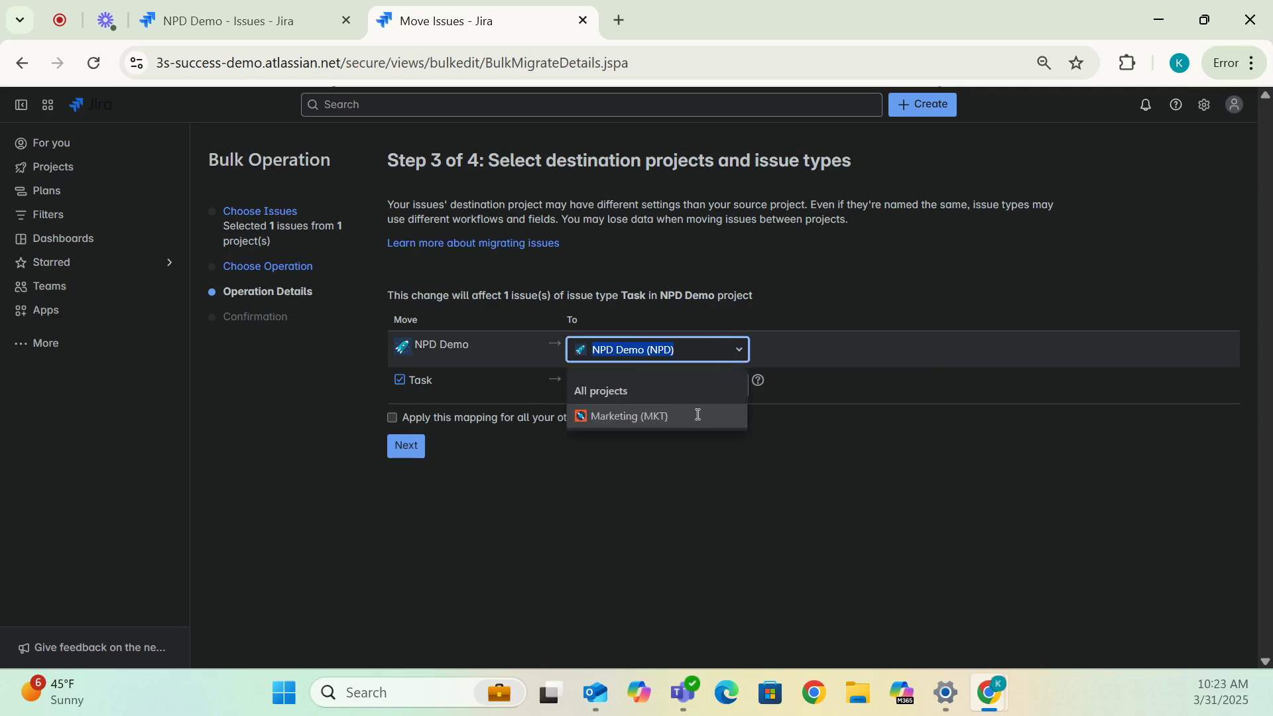
left_click(682, 417)
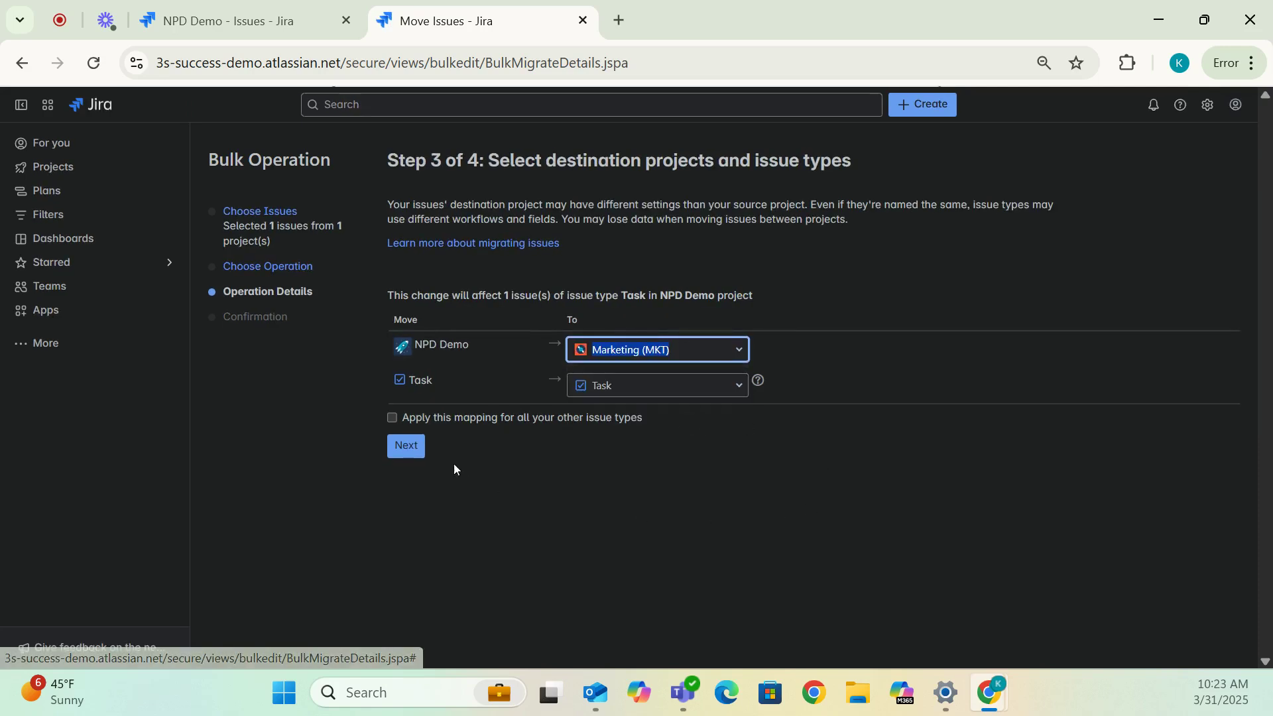
left_click(405, 445)
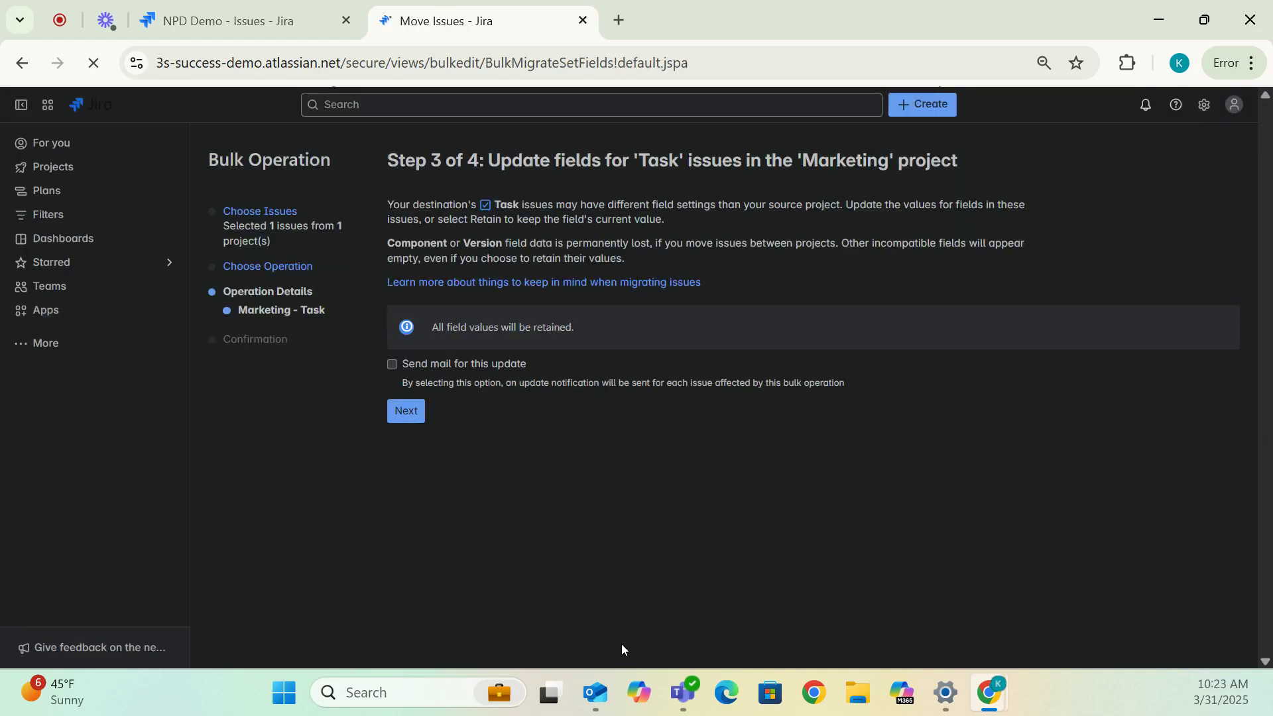
Step: Retain all field values without sending update mail, and confirm the bulk move to Marketing through to completion
left_click(407, 412)
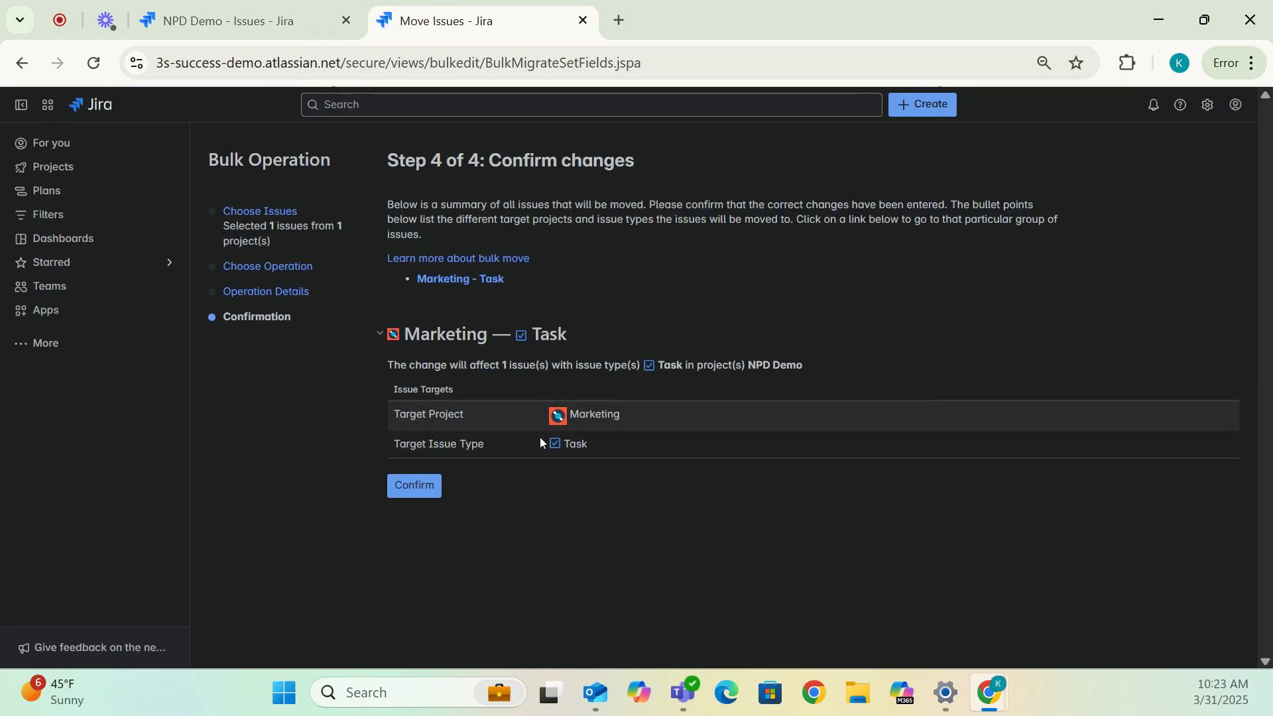
left_click(413, 489)
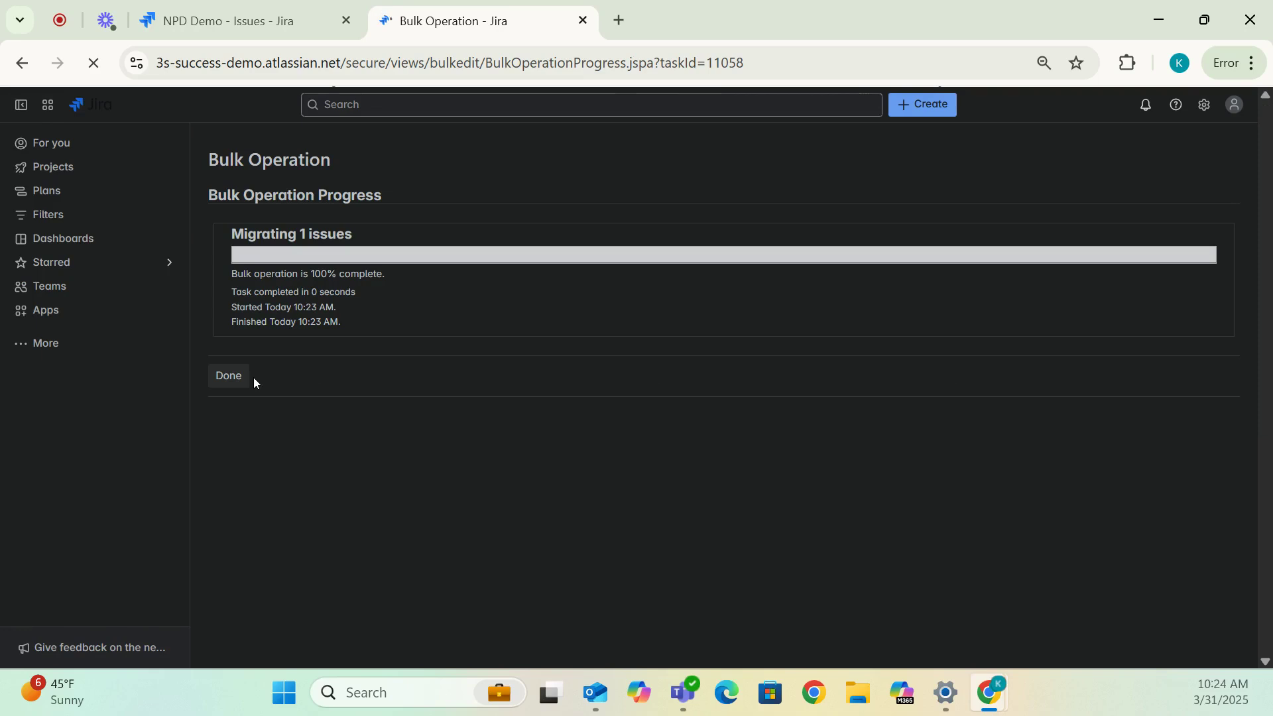
left_click(225, 377)
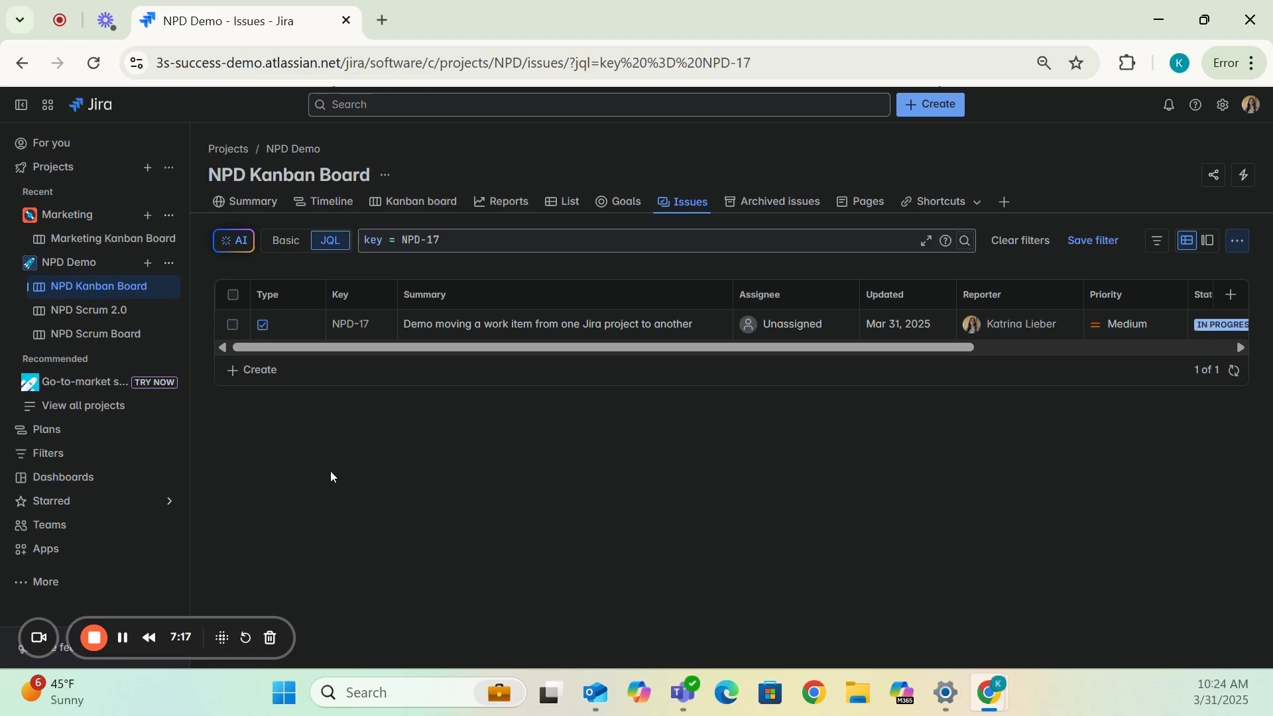
Step: On the Marketing Kanban Board, collapse the Create Videos for Youtube Channel epic and move the "Demo moving a work item" task from In Progress to Done
left_click(71, 243)
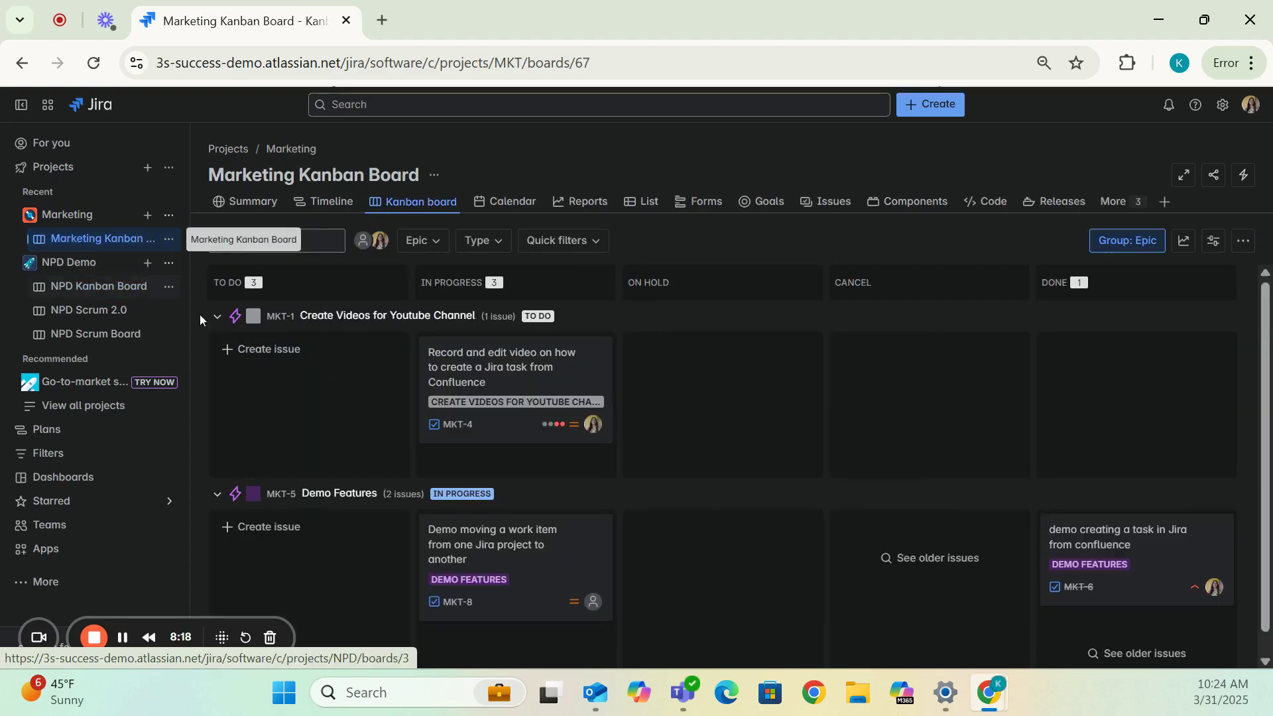
left_click(216, 316)
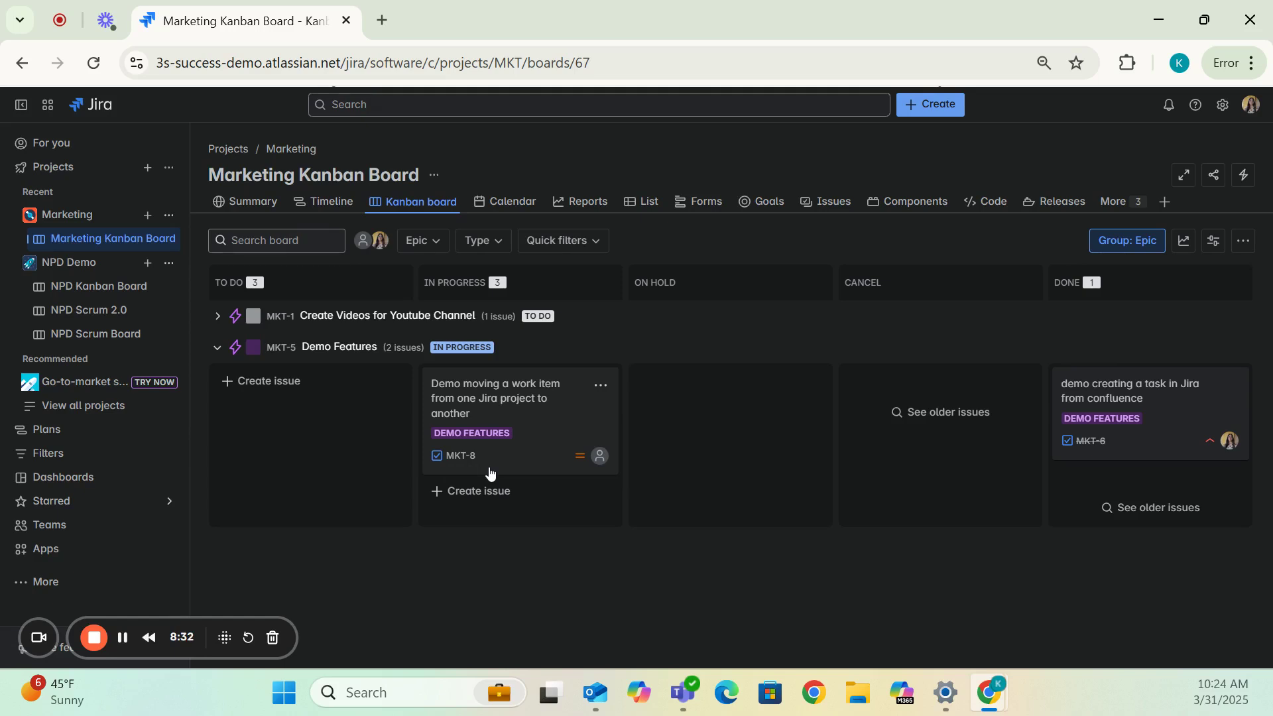
left_click_drag(535, 438, 1125, 401)
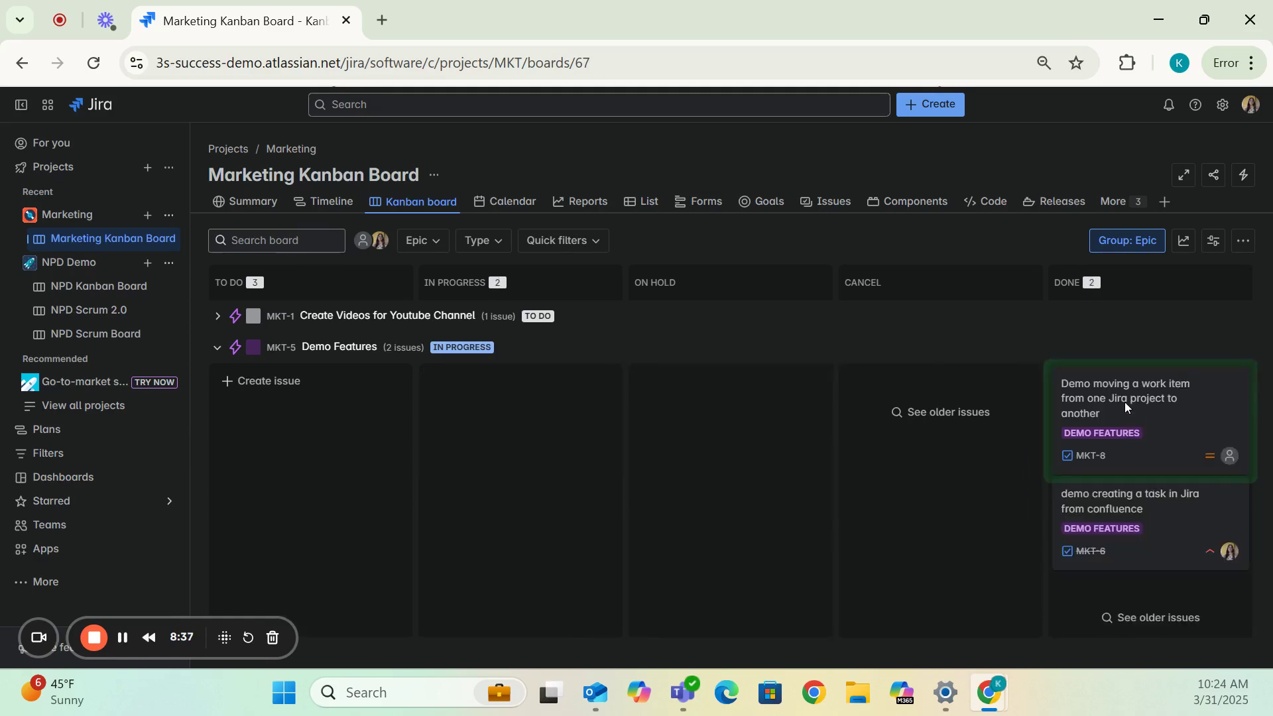